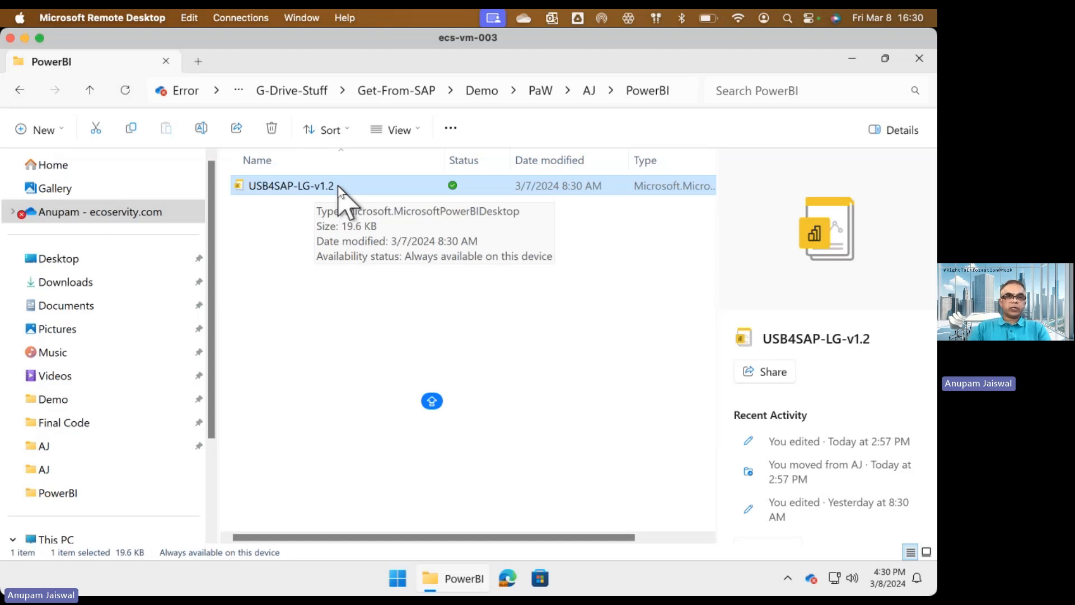
{"action": "double_click", "coordinate": [348, 186]}
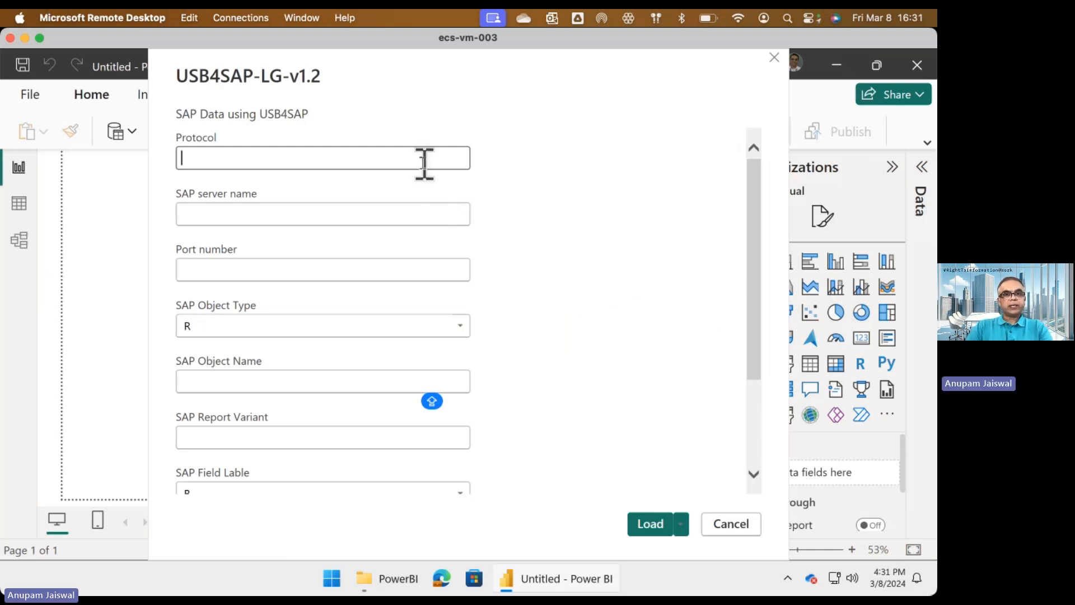
{"action": "type", "text": "HTTP;"}
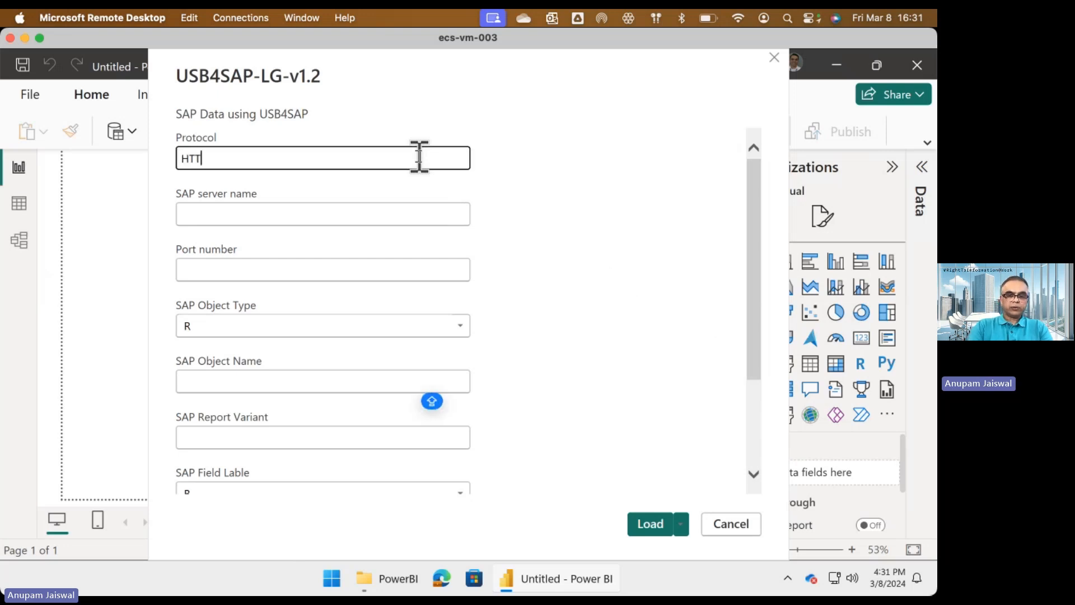
{"action": "key", "text": "BackSpace"}
{"action": "key", "text": "BackSpace"}
{"action": "key", "text": "BackSpace"}
{"action": "key", "text": "BackSpace"}
{"action": "key", "text": "BackSpace"}
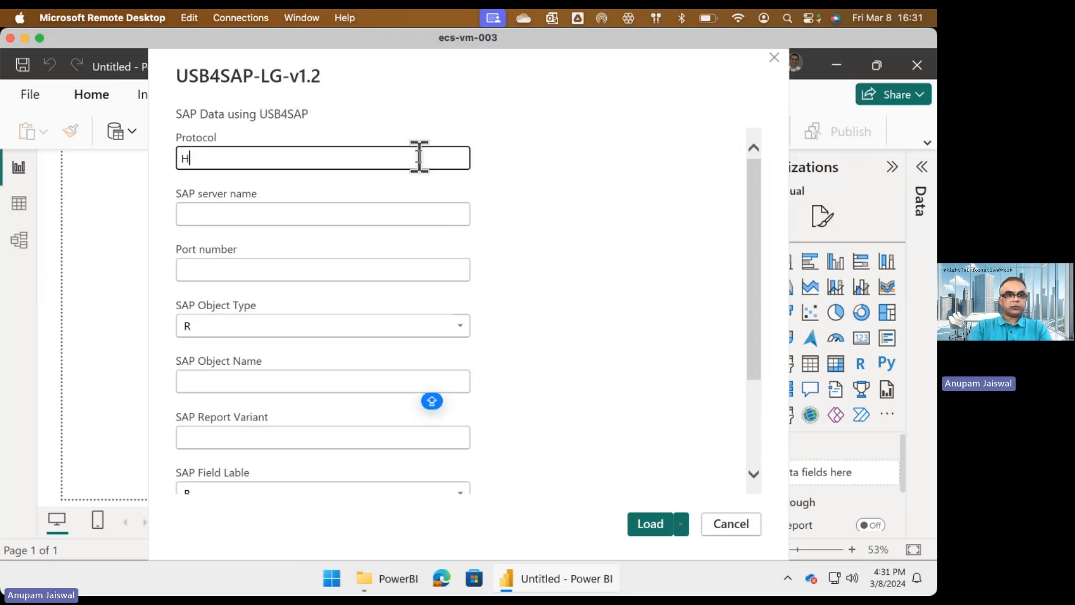
{"action": "type", "text": "http"}
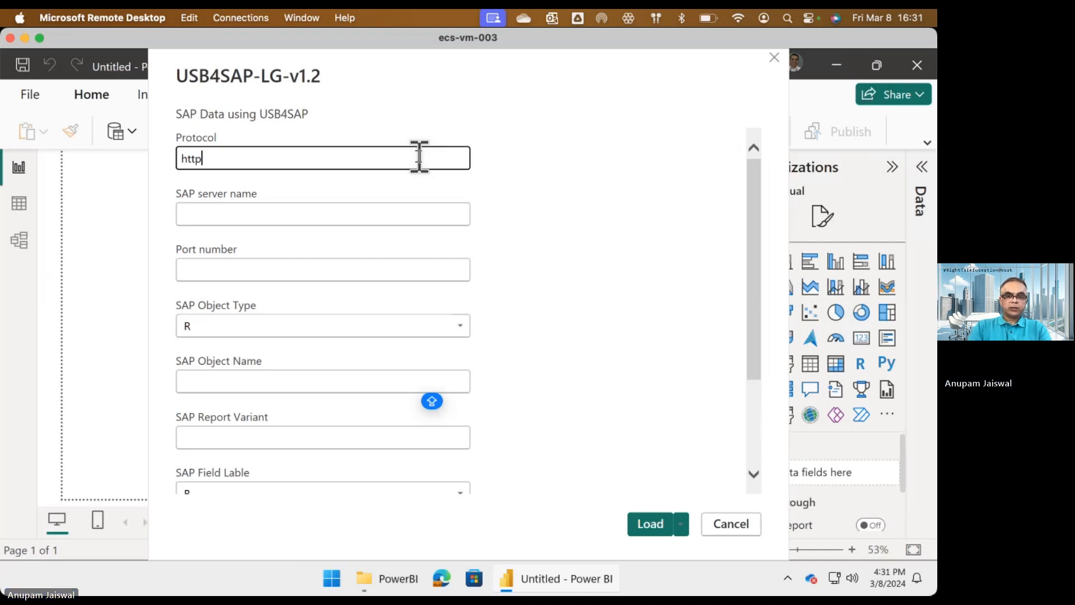
{"action": "type", "text": "://"}
{"action": "key", "text": "Tab"}
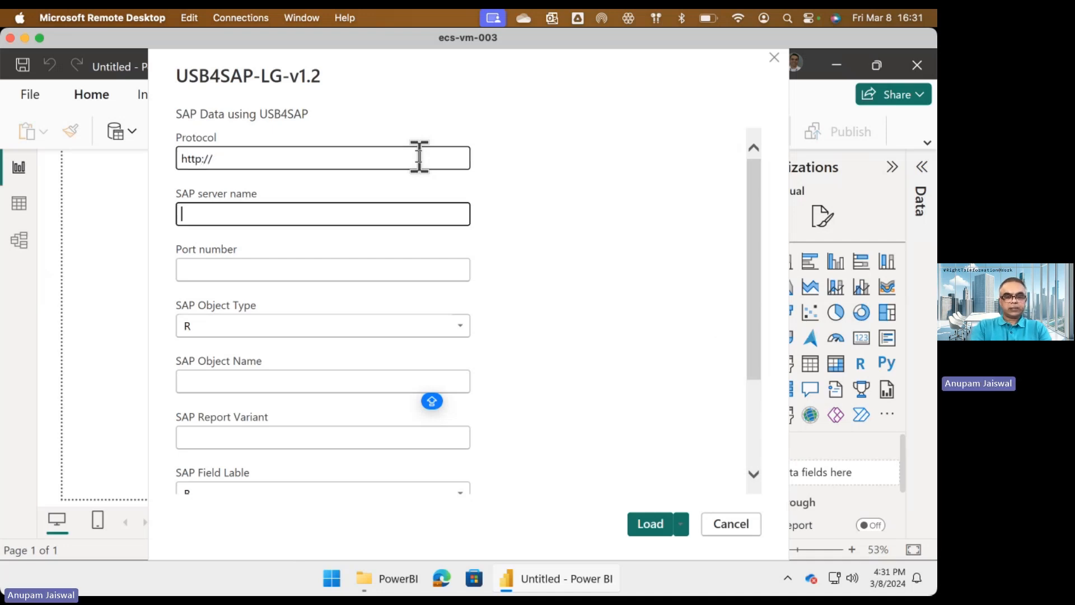
Set the SAP server name to sap-ecc-ehp8.ecoservity.com and the port number to 8000.
{"action": "type", "text": "sap-ecc-ehp8.ecoservity.com"}
{"action": "left_click", "coordinate": [354, 274]}
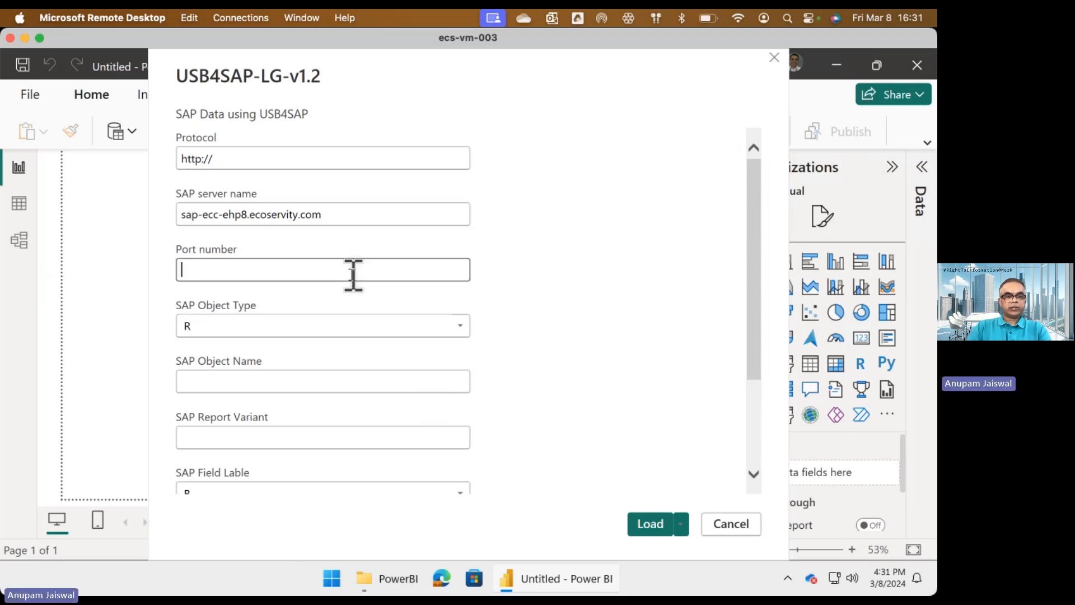
{"action": "type", "text": "8000"}
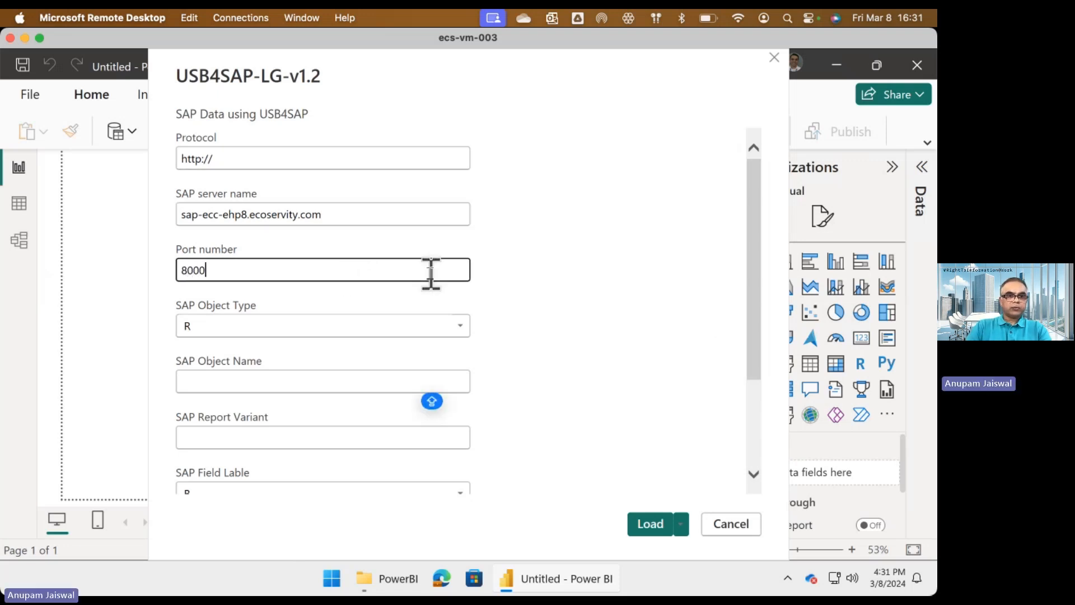
Choose R as the SAP object type and enter RM07DOCS as the SAP object name.
{"action": "left_click", "coordinate": [460, 326]}
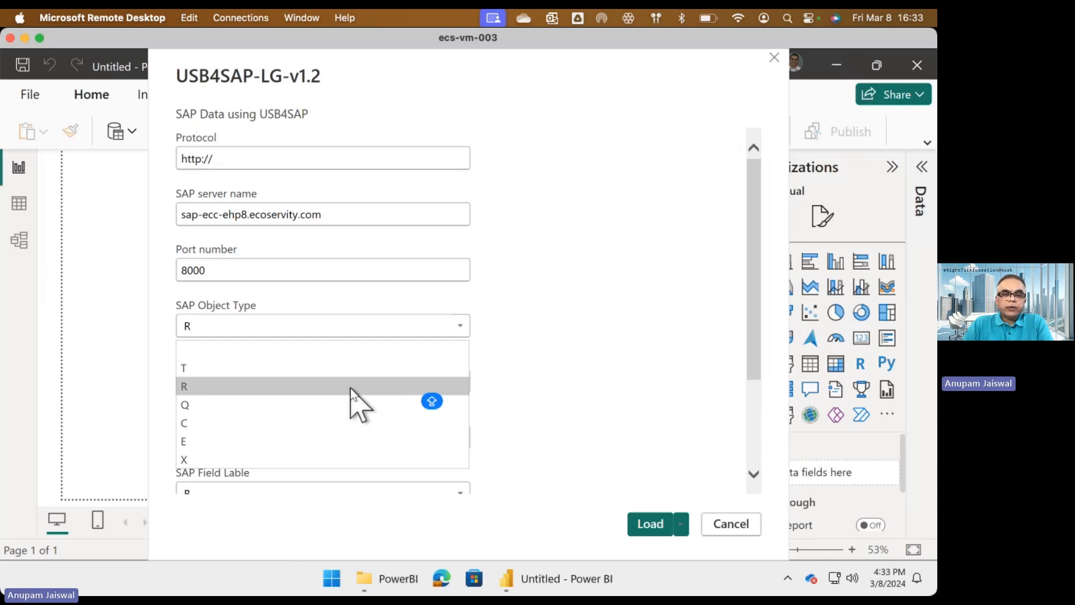
{"action": "left_click", "coordinate": [351, 387]}
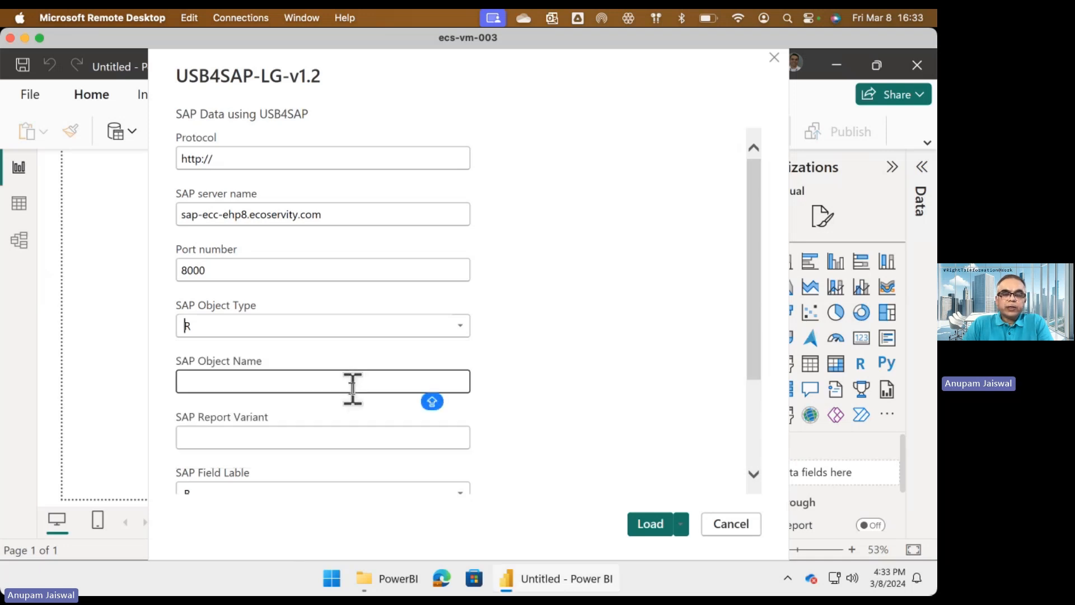
{"action": "left_click", "coordinate": [348, 386]}
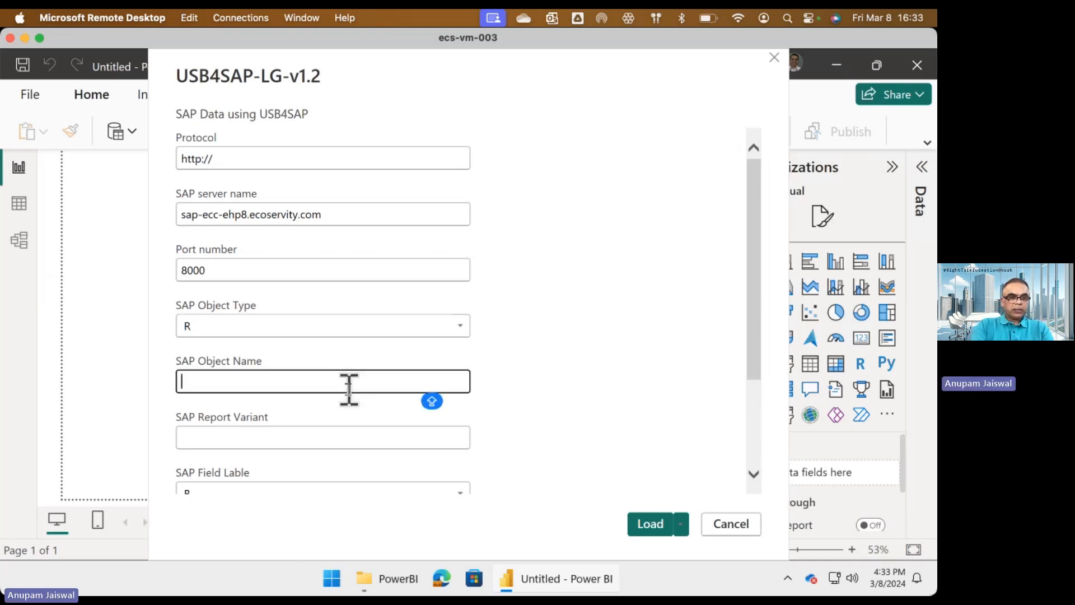
{"action": "type", "text": "RM0"}
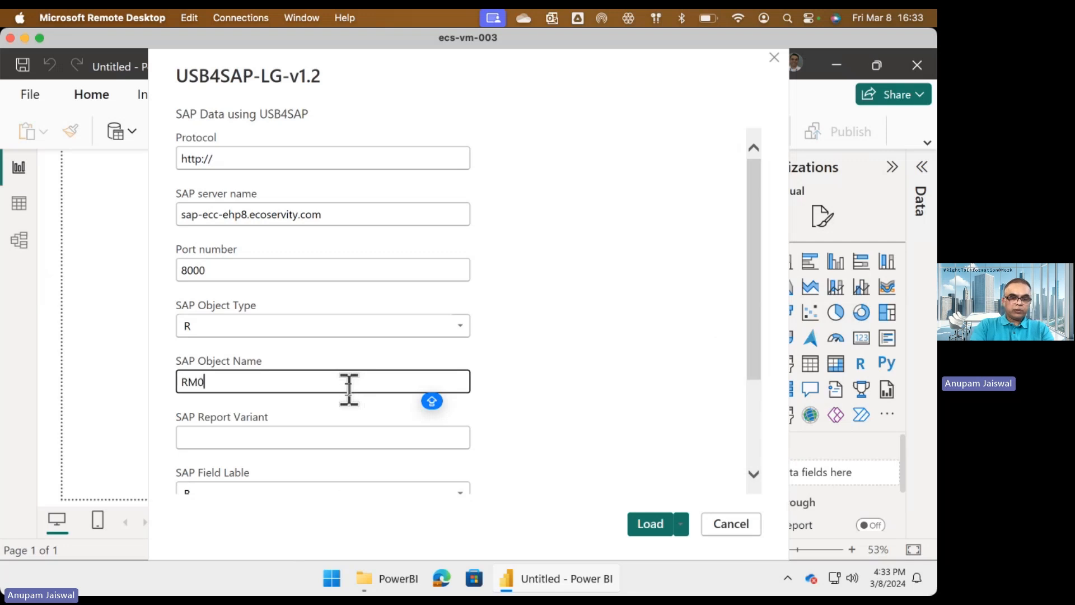
{"action": "type", "text": "7D"}
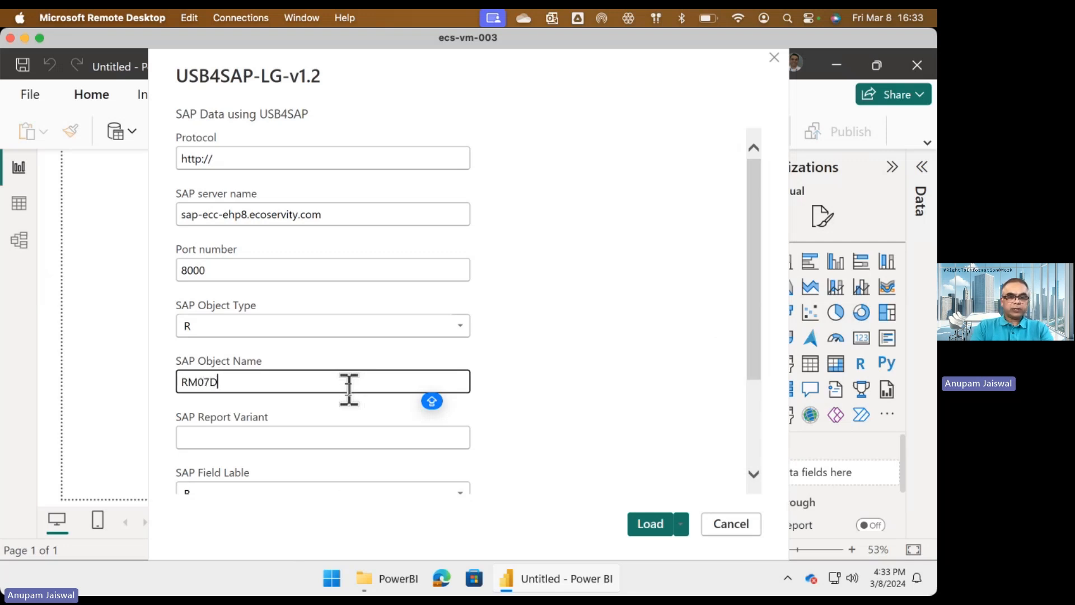
{"action": "type", "text": "OCS"}
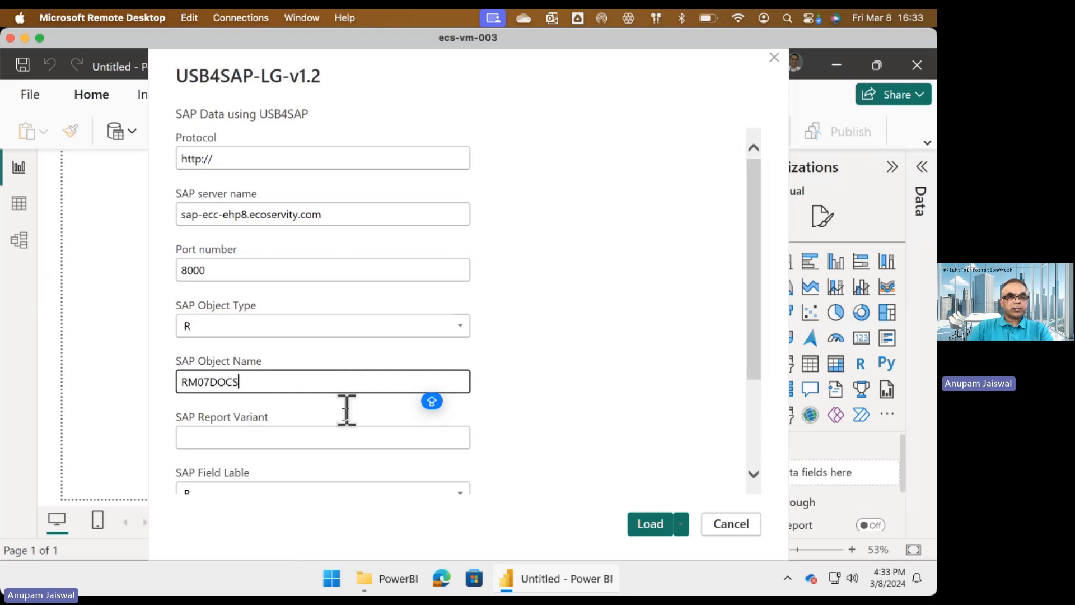
Enter USB4SAP1 as the SAP report variant.
{"action": "left_click", "coordinate": [332, 436]}
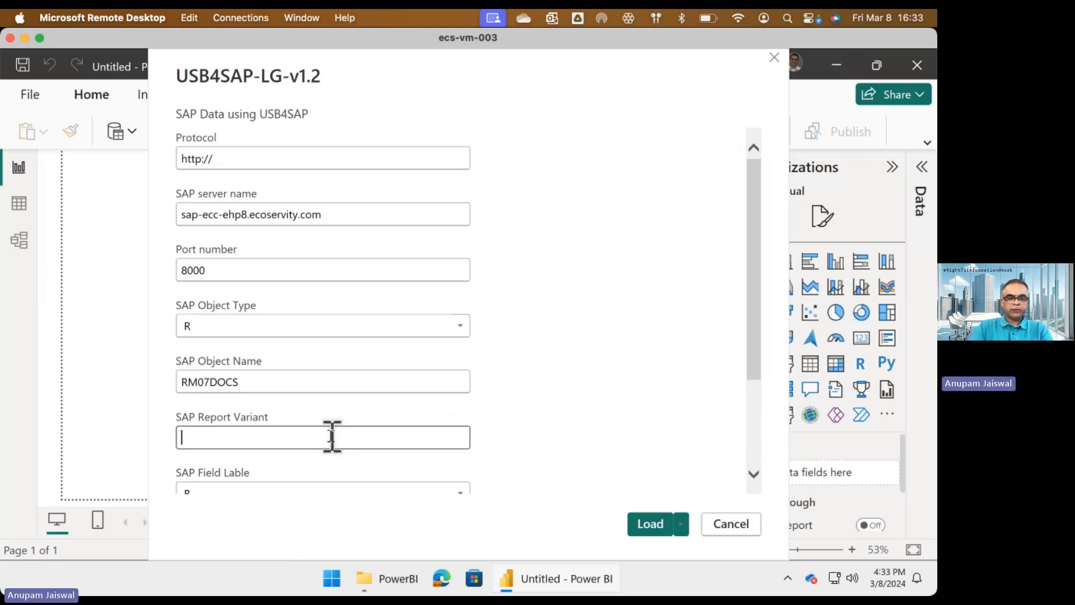
{"action": "type", "text": "USB4SAP1"}
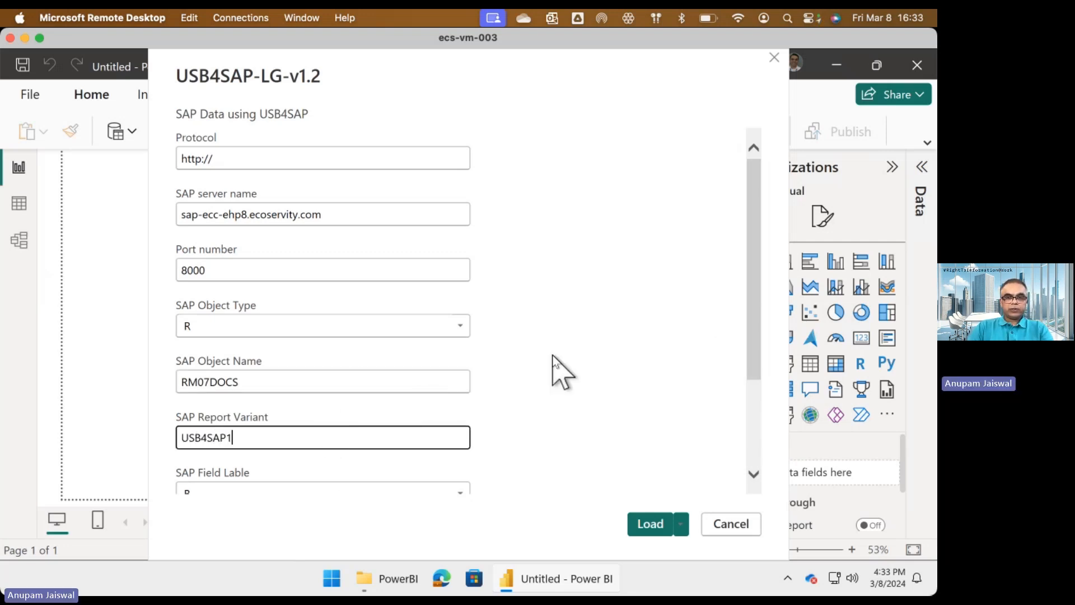
Choose field label B and report type ALV, keeping the pipe character as the delimiter.
{"action": "scroll", "coordinate": [557, 372], "scroll_direction": "down", "scroll_amount": 3}
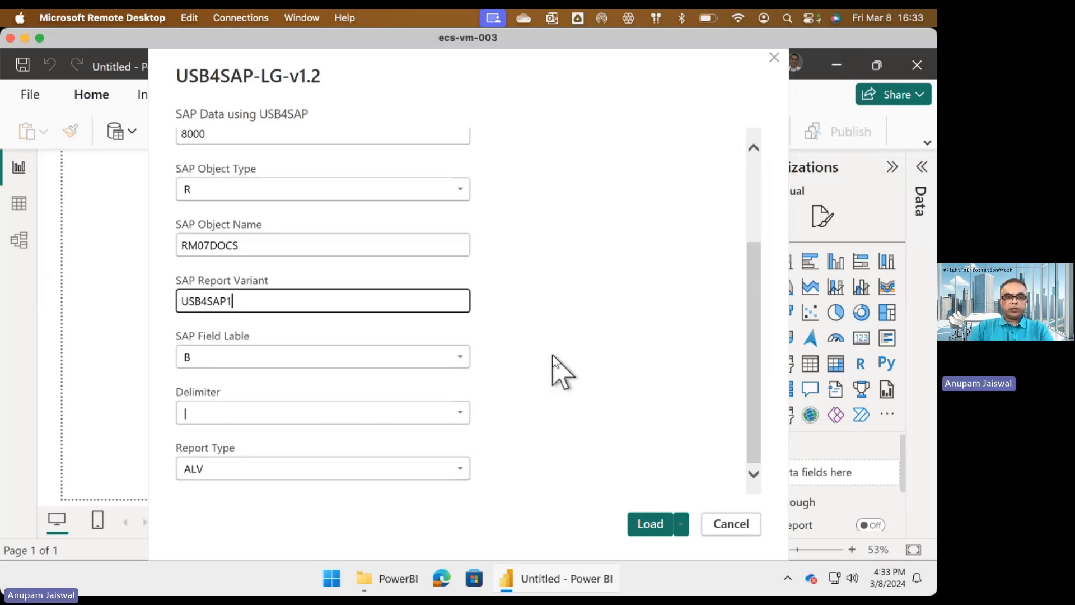
{"action": "left_click", "coordinate": [461, 359]}
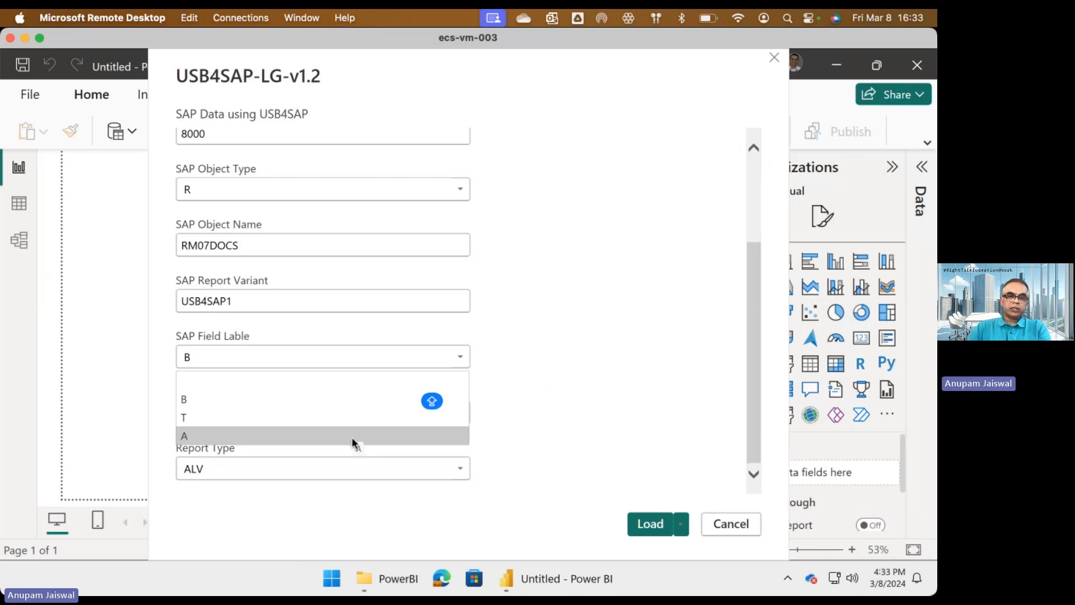
{"action": "left_click", "coordinate": [345, 403]}
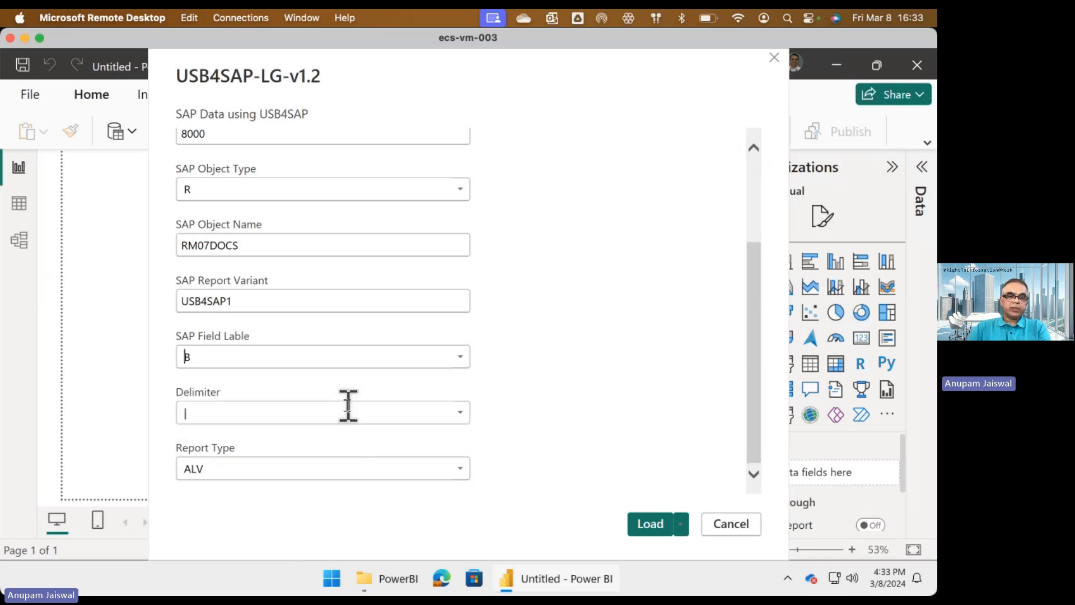
{"action": "left_click", "coordinate": [459, 414]}
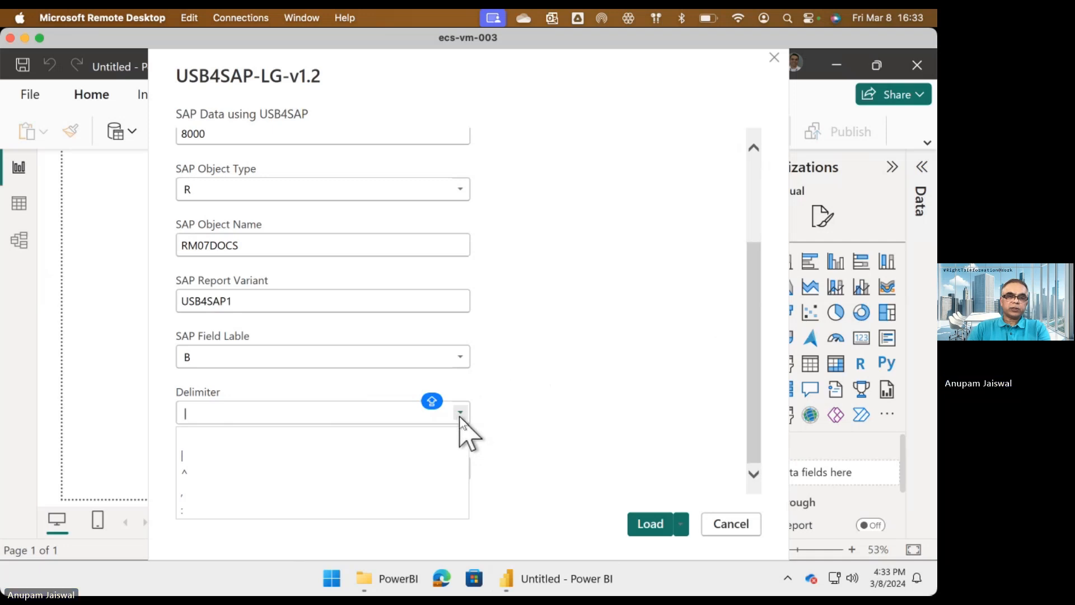
{"action": "left_click", "coordinate": [501, 401]}
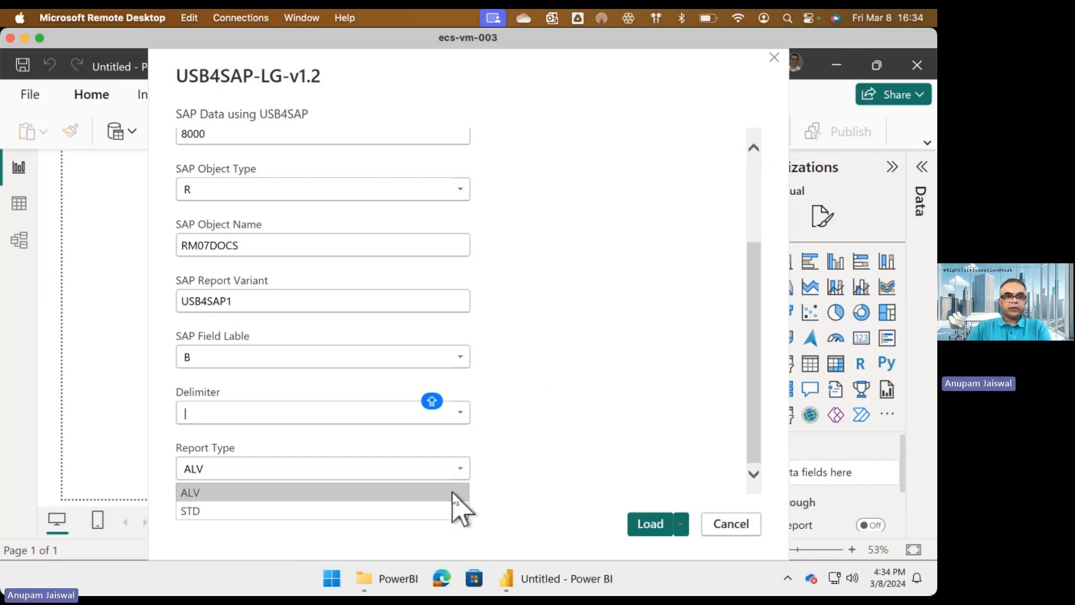
{"action": "left_click", "coordinate": [453, 493]}
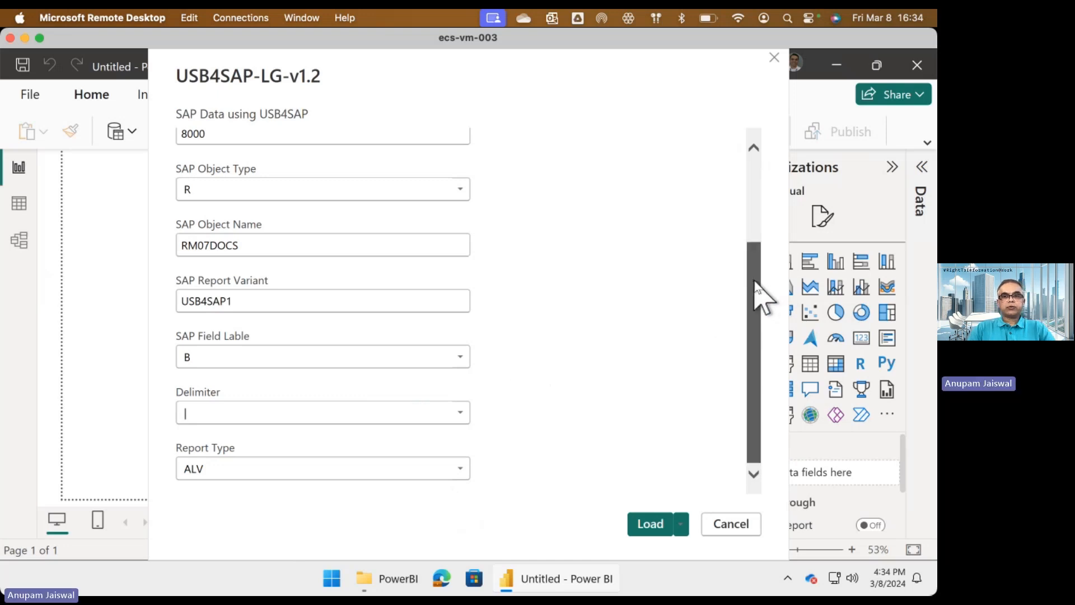
Check the load options and load the SAP data with the entered template parameters.
{"action": "left_click_drag", "start_coordinate": [758, 293], "coordinate": [761, 413]}
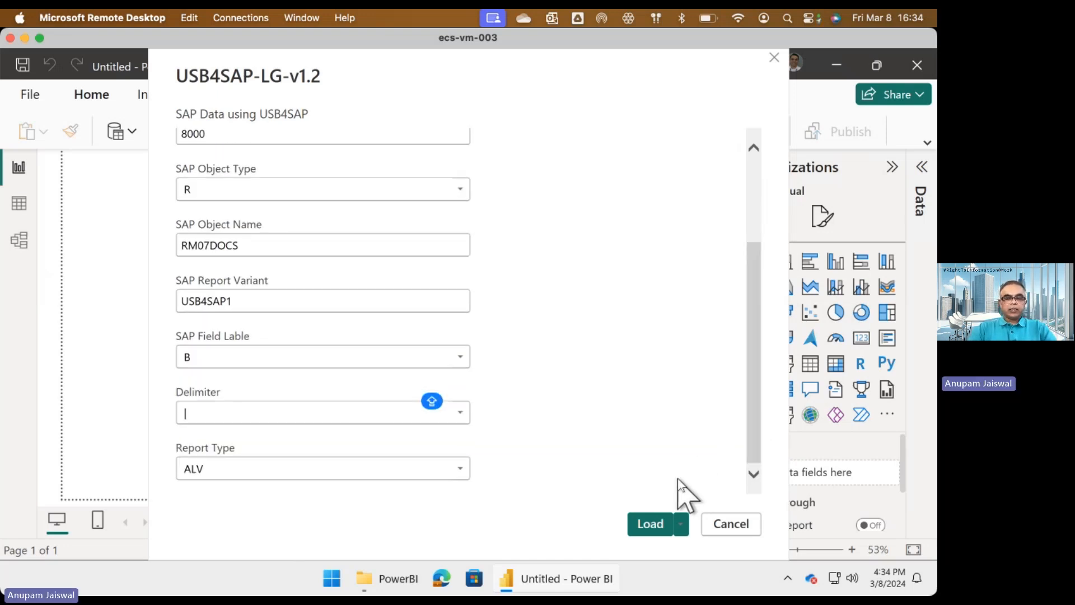
{"action": "left_click", "coordinate": [682, 528]}
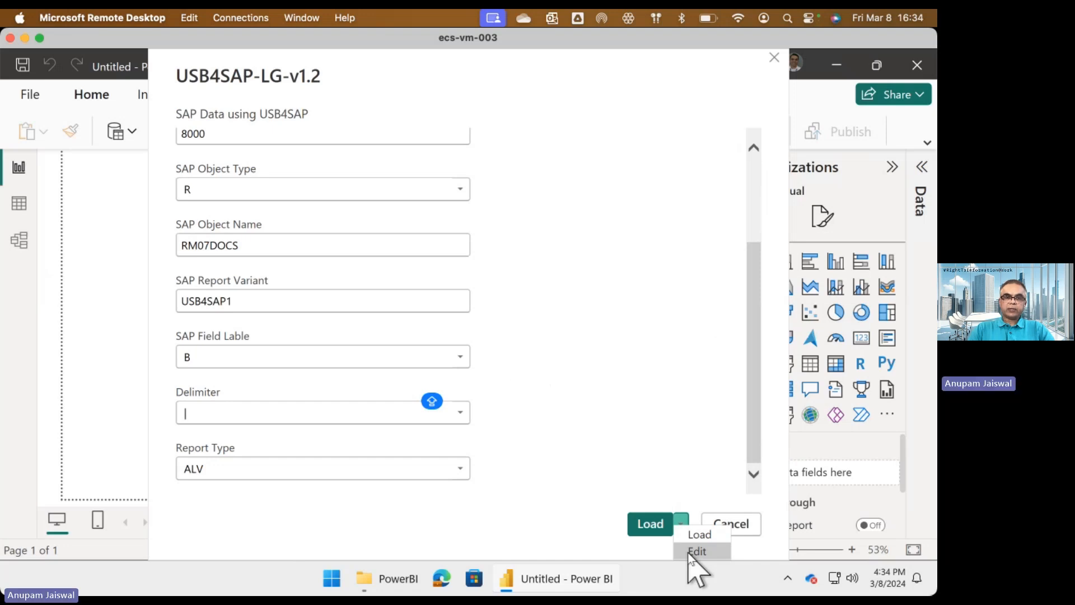
{"action": "left_click", "coordinate": [654, 456]}
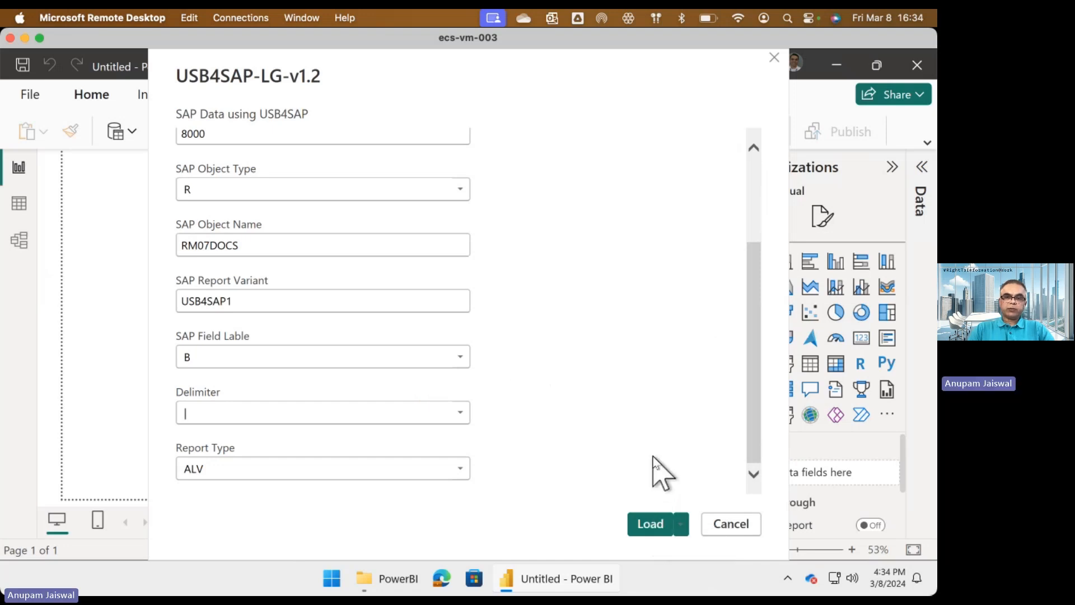
{"action": "left_click", "coordinate": [650, 524]}
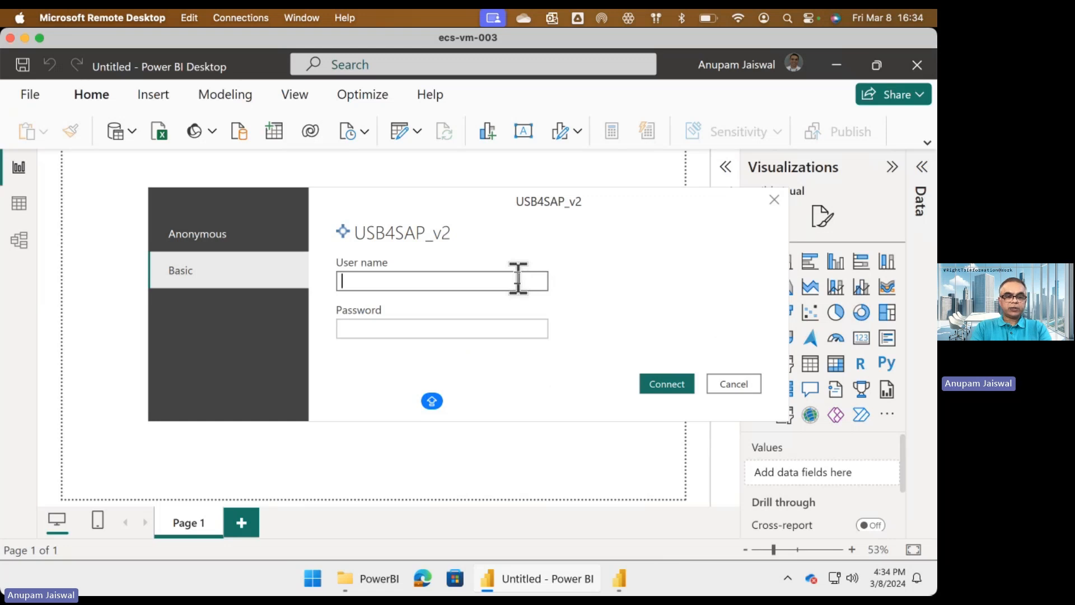
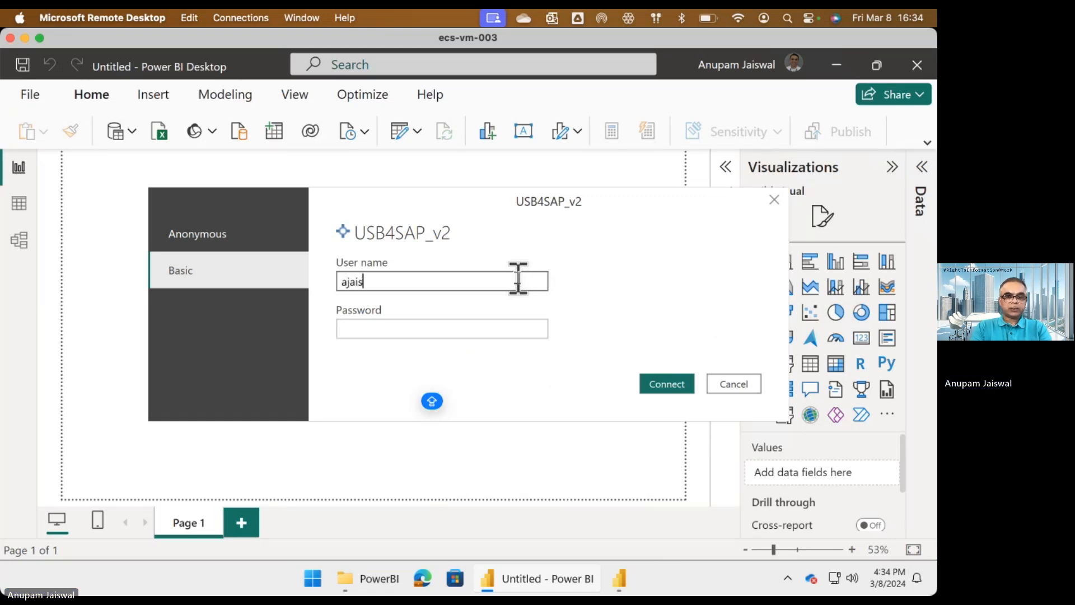
Enter the SAP user name and account password as Basic credentials and connect to USB4SAP_v2.
{"action": "key", "text": "Tab"}
{"action": "type", "text": "•••••••"}
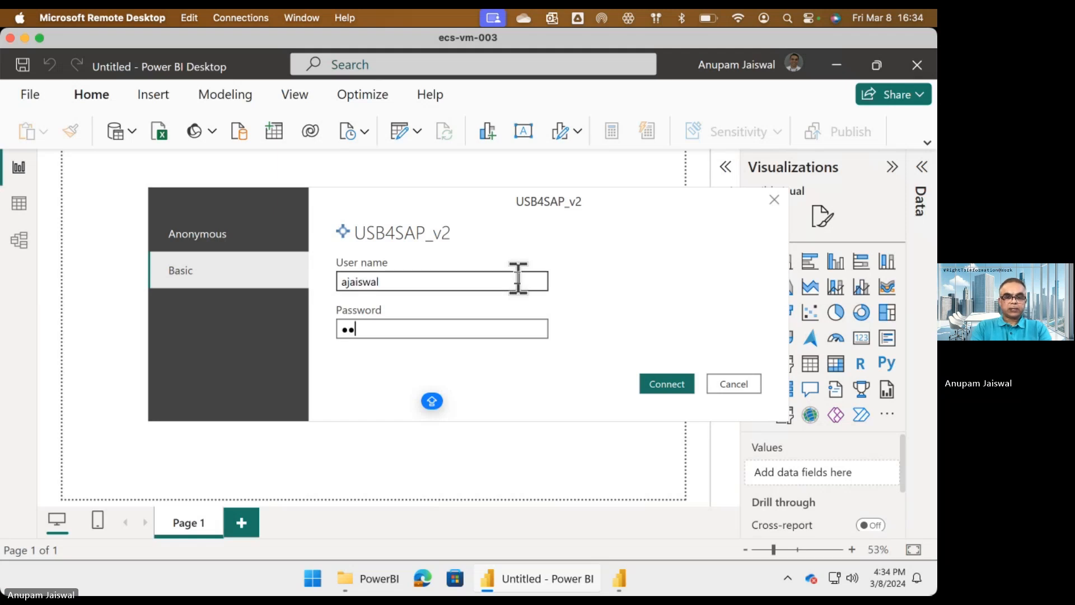
{"action": "type", "text": "•"}
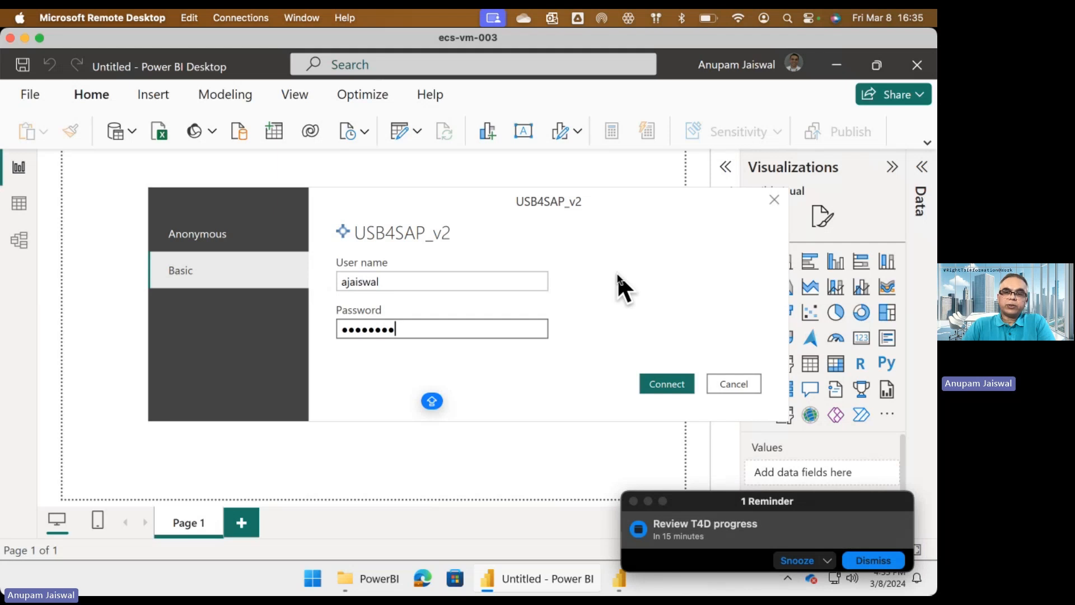
{"action": "left_click", "coordinate": [649, 500]}
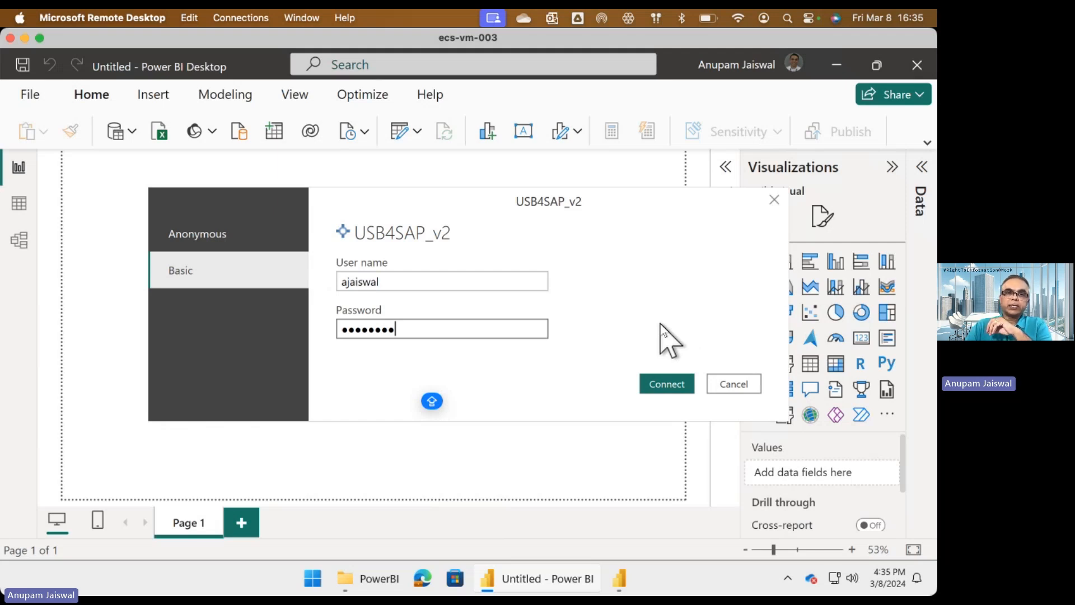
{"action": "left_click", "coordinate": [669, 385]}
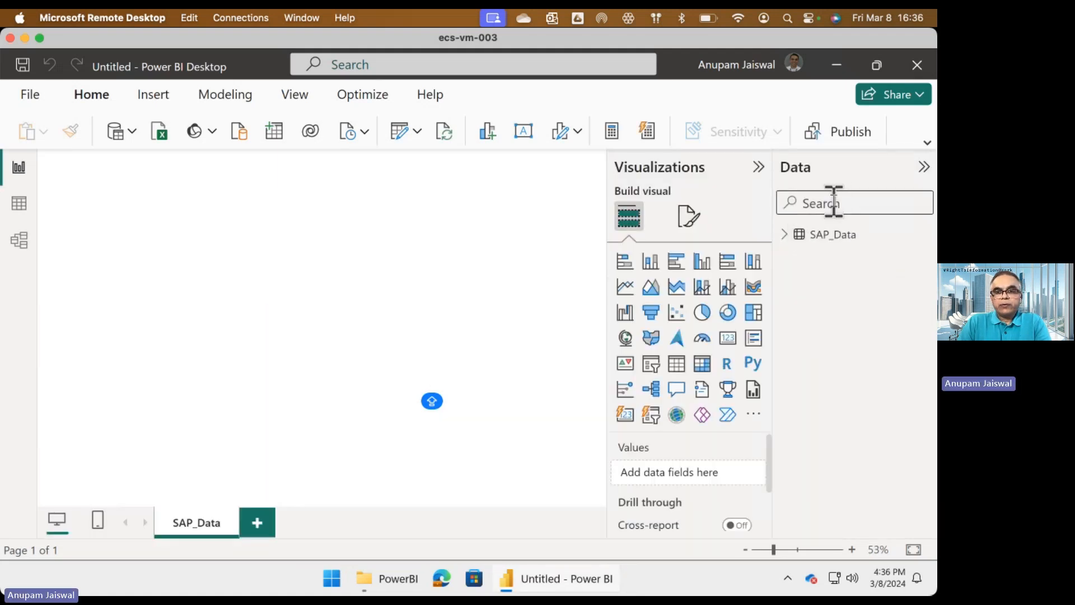
Collapse the Visualizations pane, widen the Data pane, and expand the SAP_Data table to review its fields.
{"action": "left_click", "coordinate": [758, 167]}
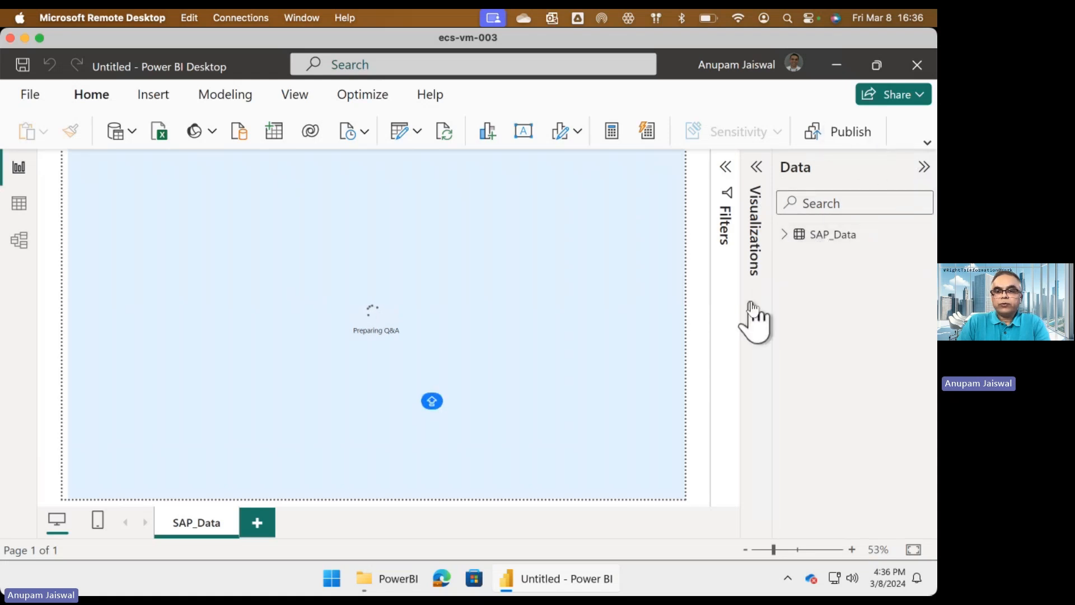
{"action": "left_click_drag", "start_coordinate": [773, 301], "coordinate": [649, 301]}
{"action": "left_click", "coordinate": [661, 236]}
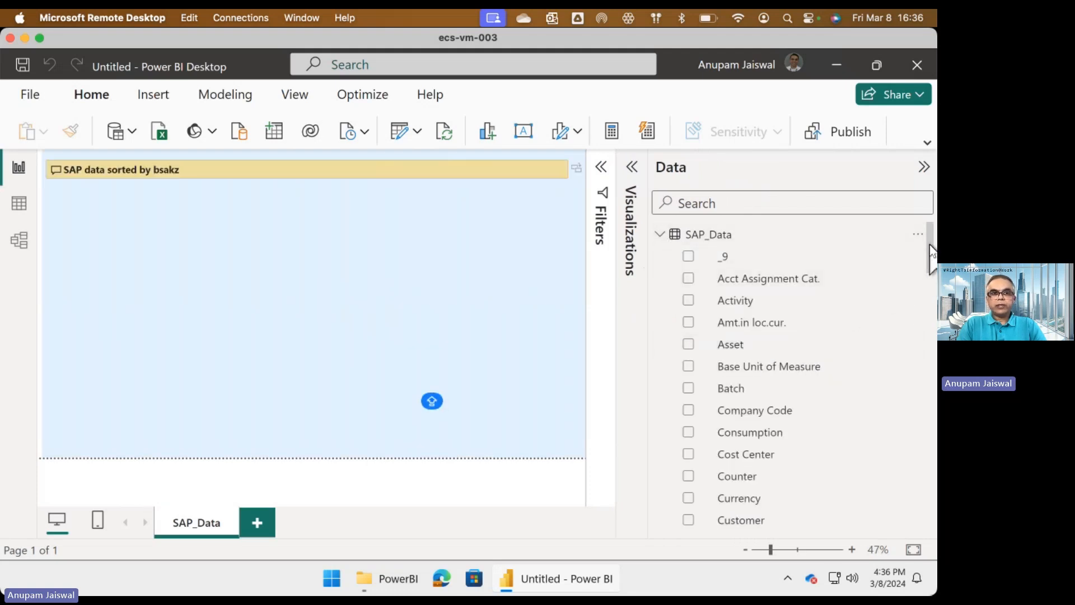
{"action": "left_click_drag", "start_coordinate": [931, 258], "coordinate": [931, 267]}
{"action": "scroll", "coordinate": [931, 268], "scroll_direction": "up", "scroll_amount": 3}
{"action": "scroll", "coordinate": [721, 308], "scroll_direction": "down", "scroll_amount": 1}
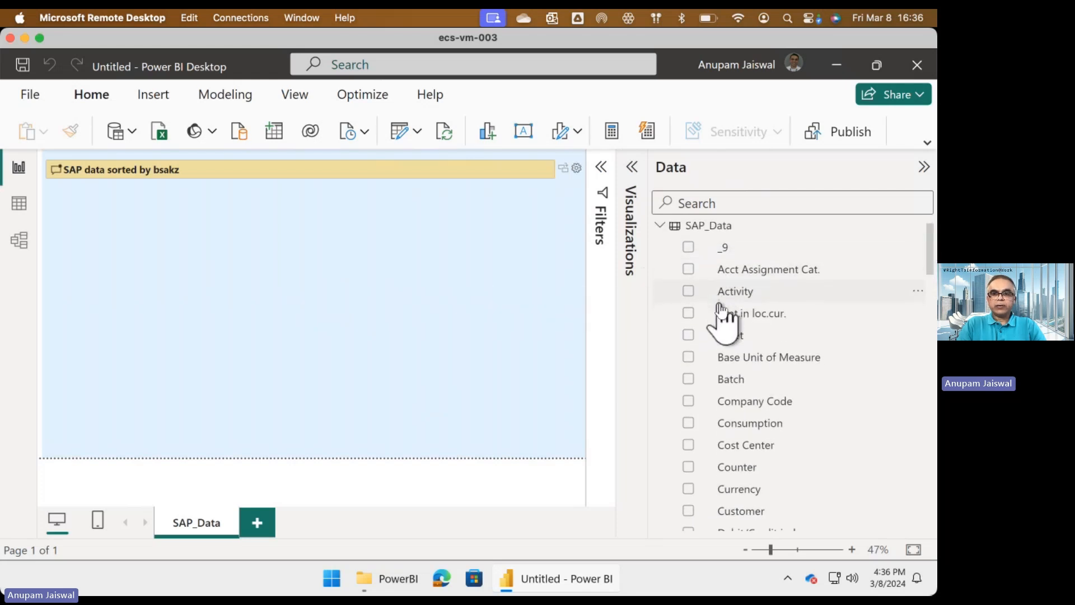
{"action": "scroll", "coordinate": [722, 311], "scroll_direction": "down", "scroll_amount": 1}
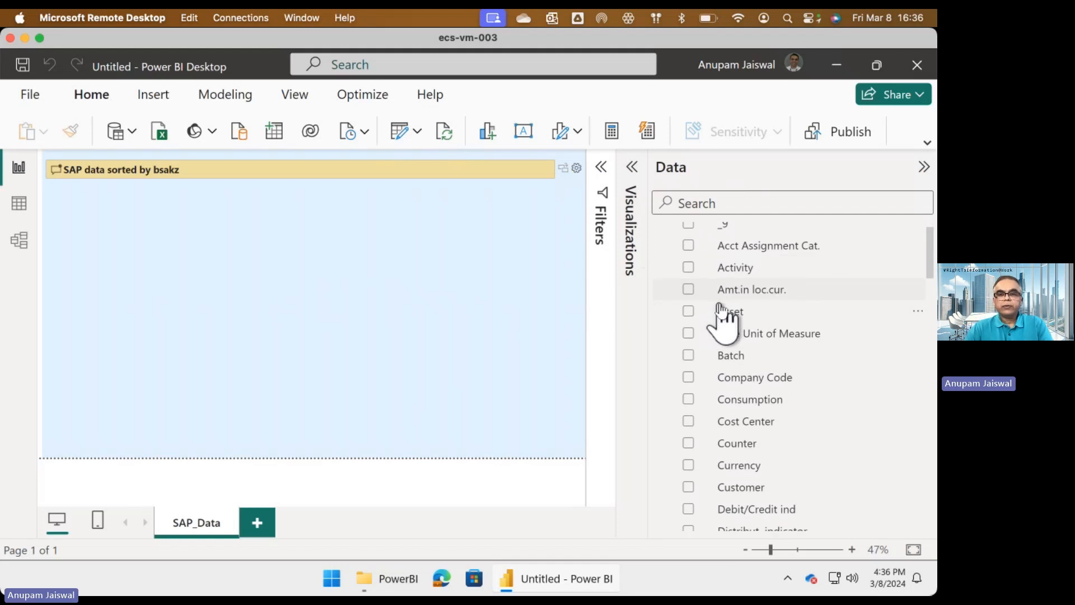
Review the imported SAP_Data fields from account assignment category to external amount, and collapse the Data pane.
{"action": "scroll", "coordinate": [722, 311], "scroll_direction": "down", "scroll_amount": 1}
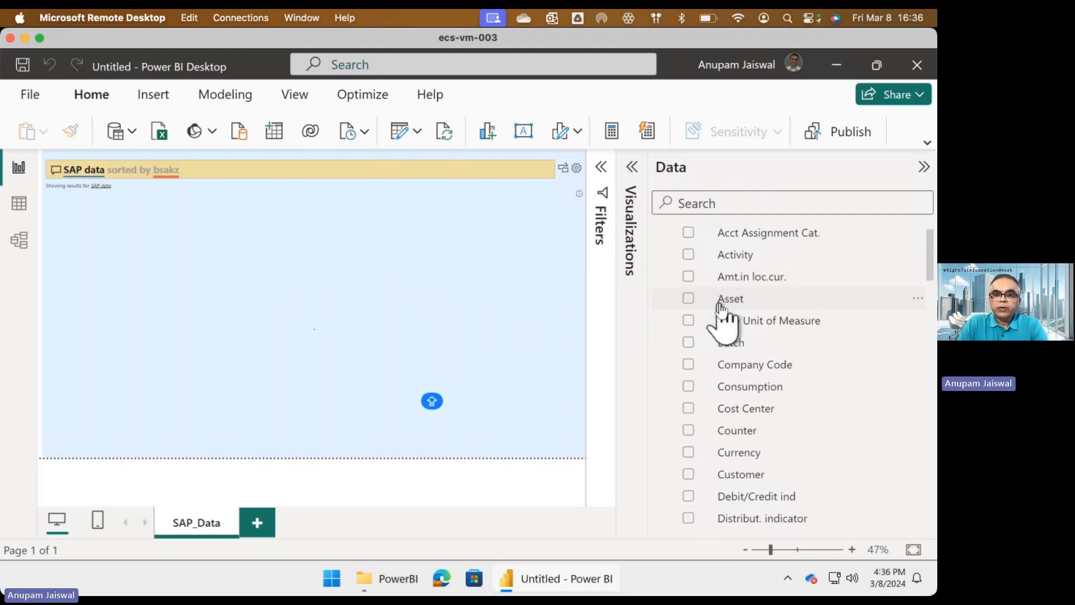
{"action": "scroll", "coordinate": [722, 310], "scroll_direction": "down", "scroll_amount": 1}
{"action": "scroll", "coordinate": [722, 310], "scroll_direction": "down", "scroll_amount": 5}
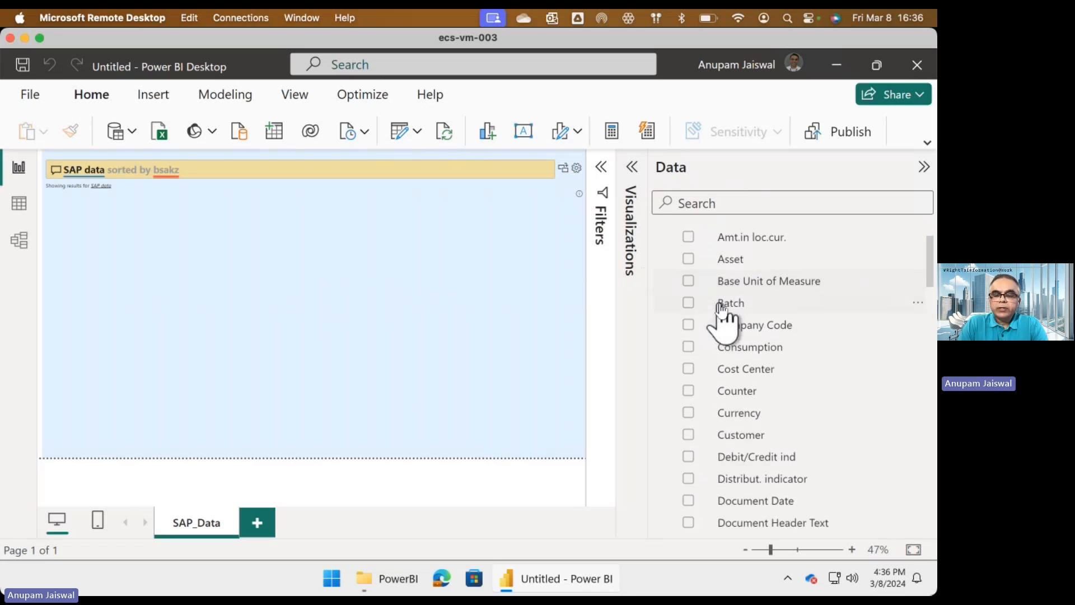
{"action": "scroll", "coordinate": [722, 310], "scroll_direction": "down", "scroll_amount": 2}
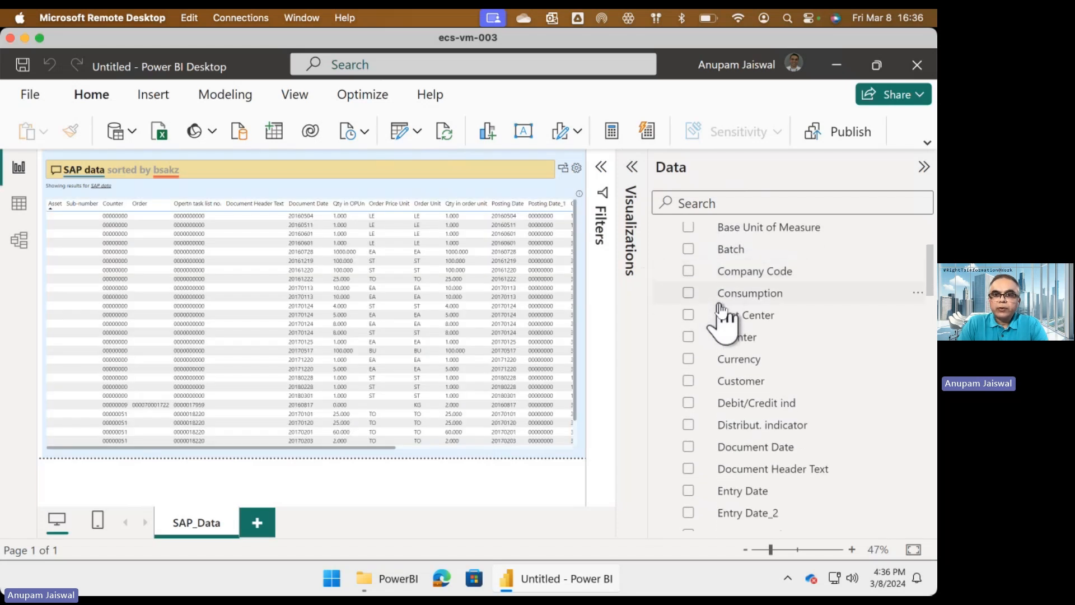
{"action": "scroll", "coordinate": [840, 322], "scroll_direction": "down", "scroll_amount": 1}
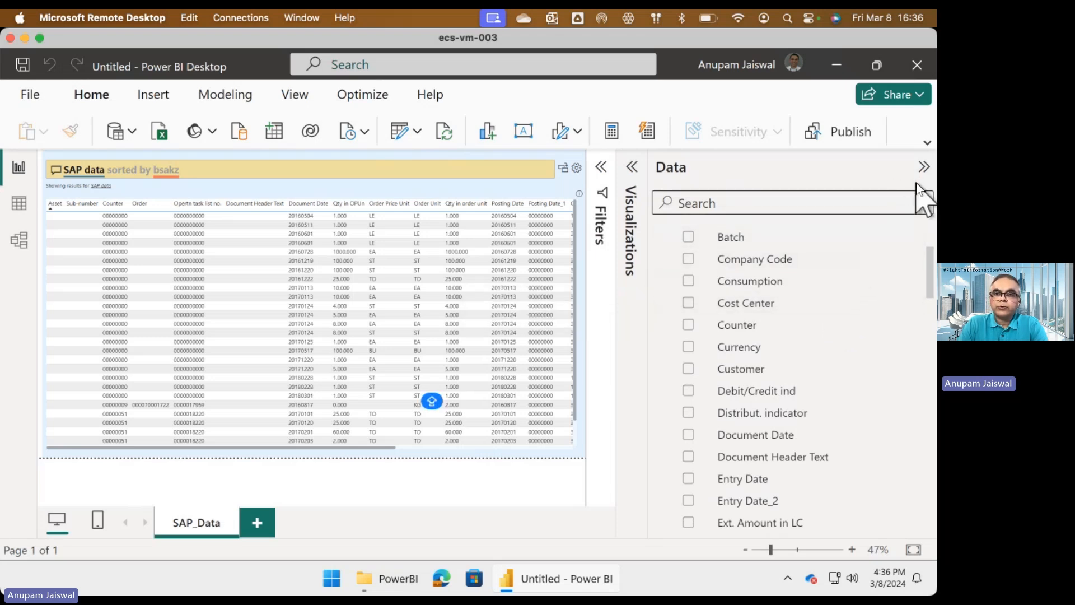
{"action": "left_click", "coordinate": [924, 168]}
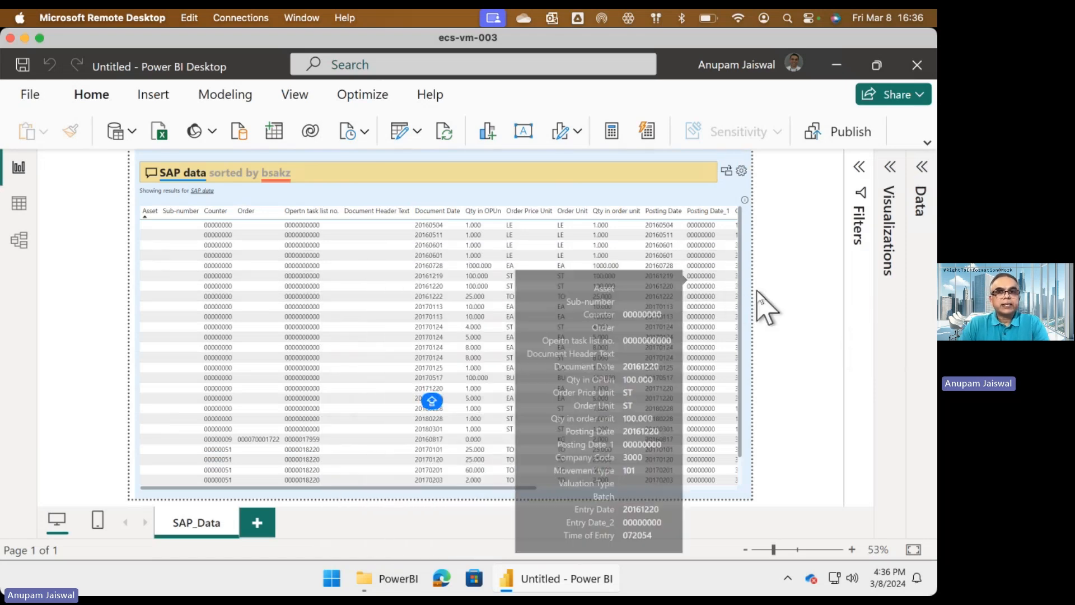
Clear the existing question in the Q&A visual and show all suggested questions.
{"action": "left_click", "coordinate": [632, 173]}
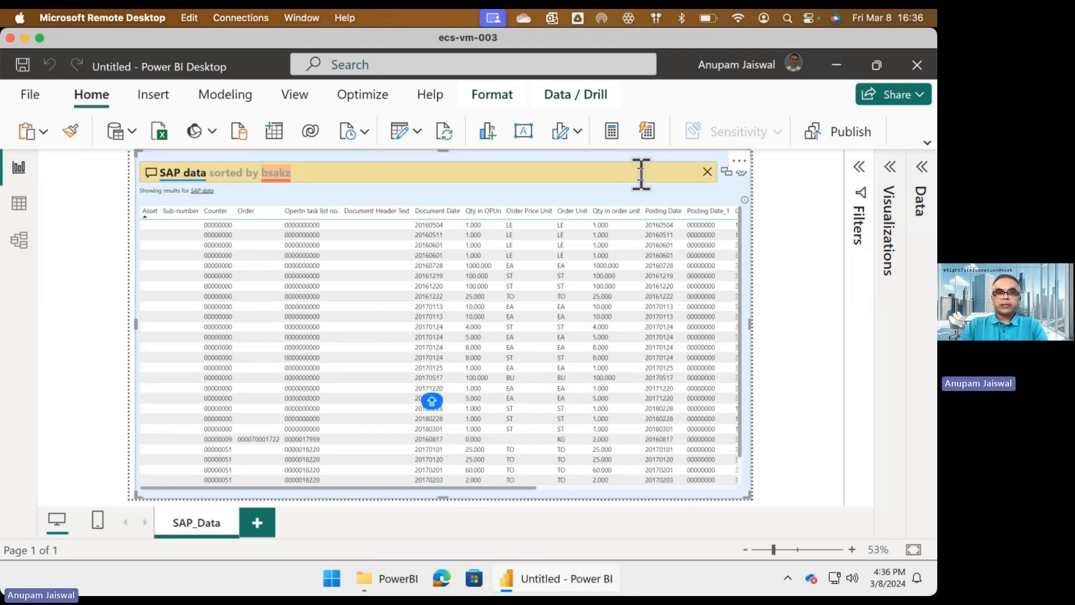
{"action": "left_click", "coordinate": [707, 172]}
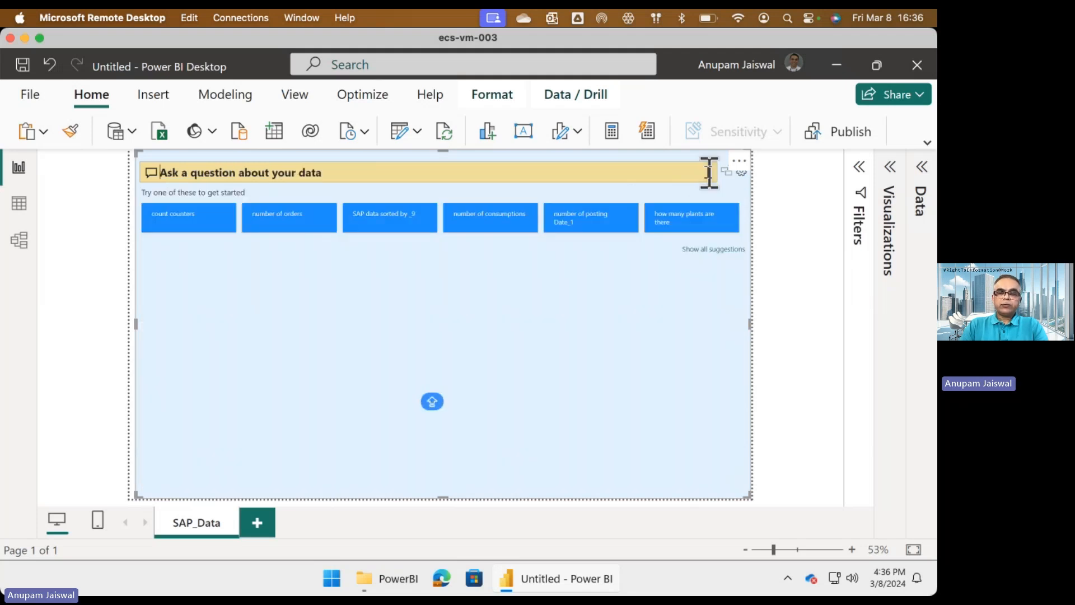
{"action": "left_click", "coordinate": [714, 249]}
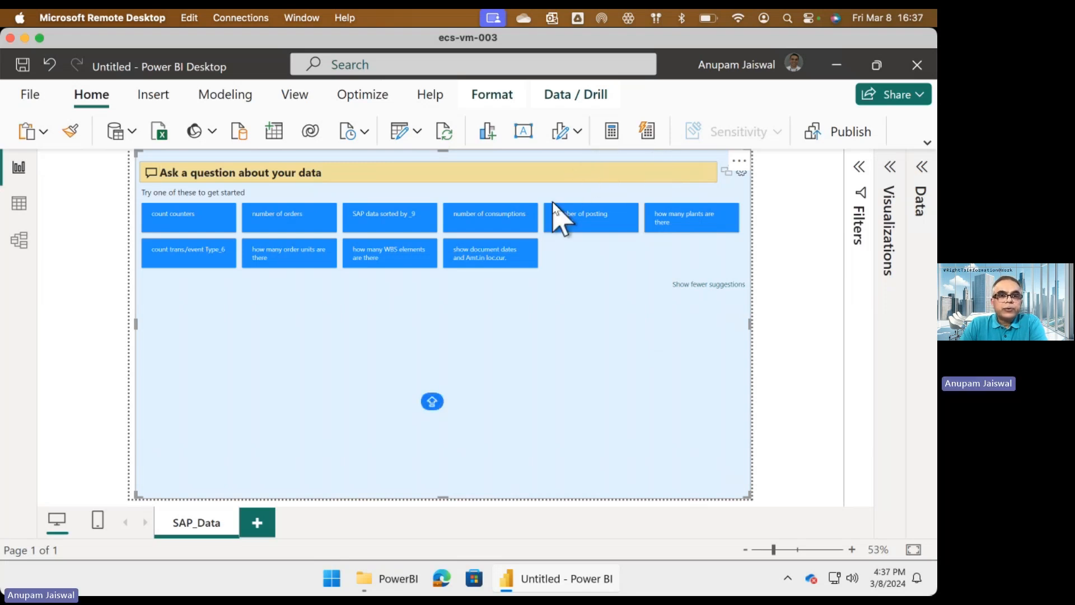
Start from the suggested SAP data sorting question and ask for "SAP data sorted by company code".
{"action": "left_click", "coordinate": [389, 223]}
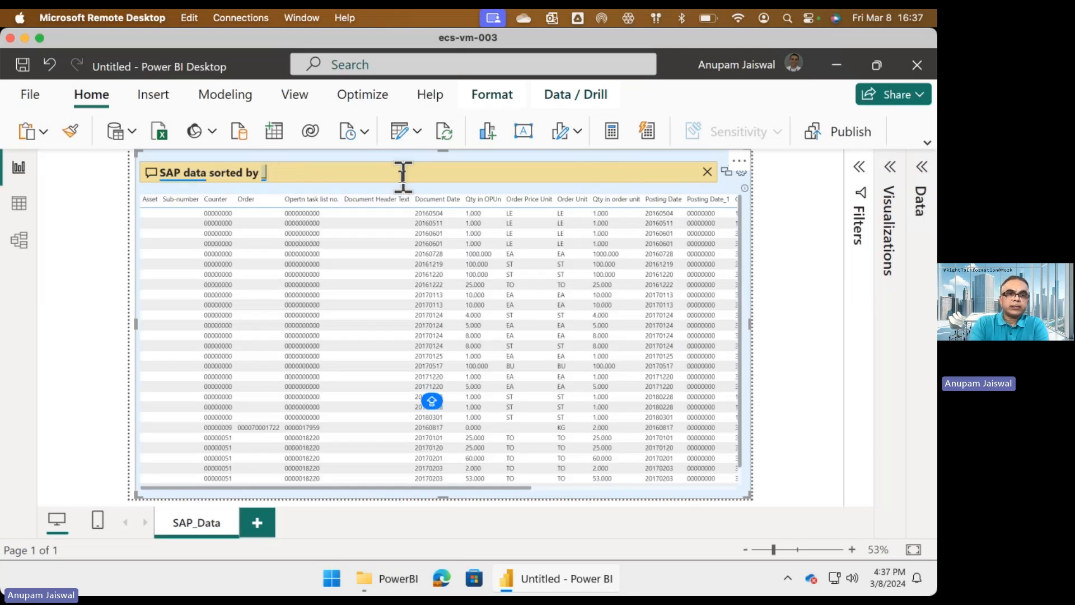
{"action": "key", "text": "BackSpace"}
{"action": "type", "text": "c"}
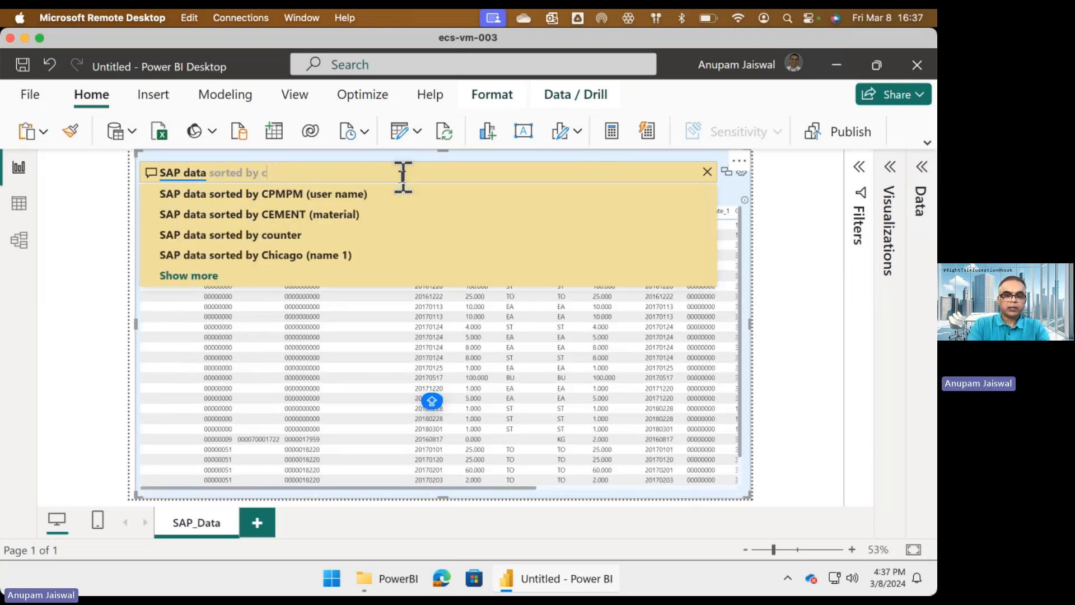
{"action": "type", "text": "ompany"}
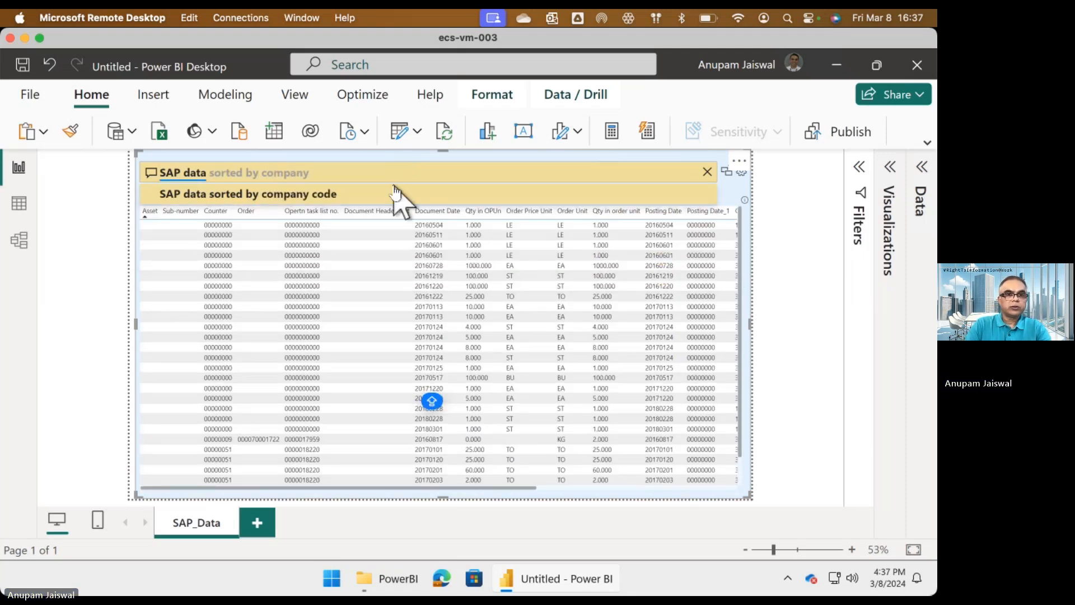
{"action": "left_click", "coordinate": [395, 193]}
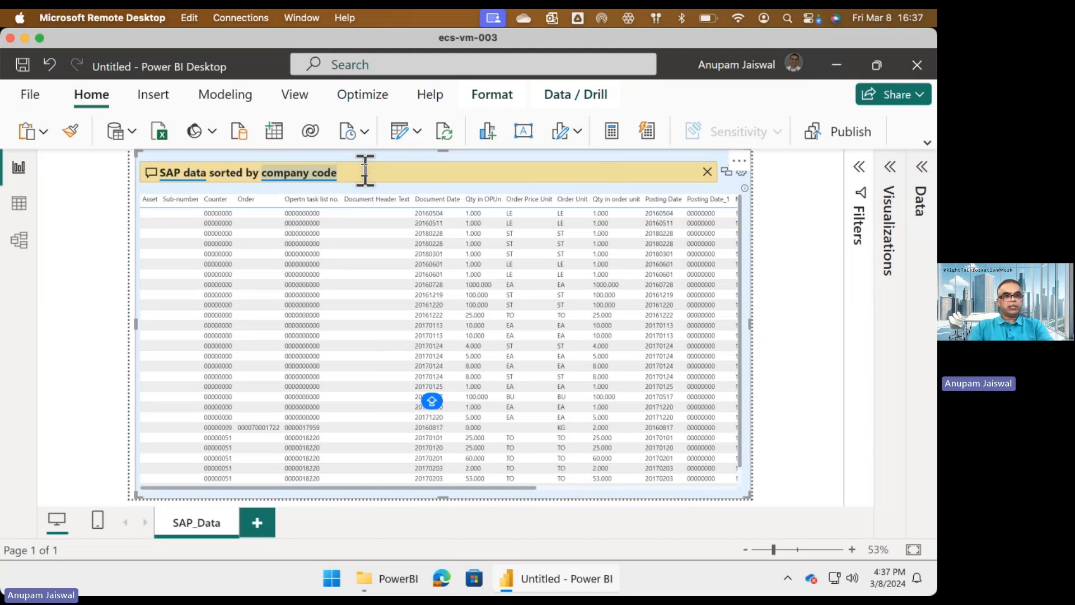
Replace the question in the Q&A visual with "total quantity by material" to chart quantities per material.
{"action": "triple_click", "coordinate": [365, 171]}
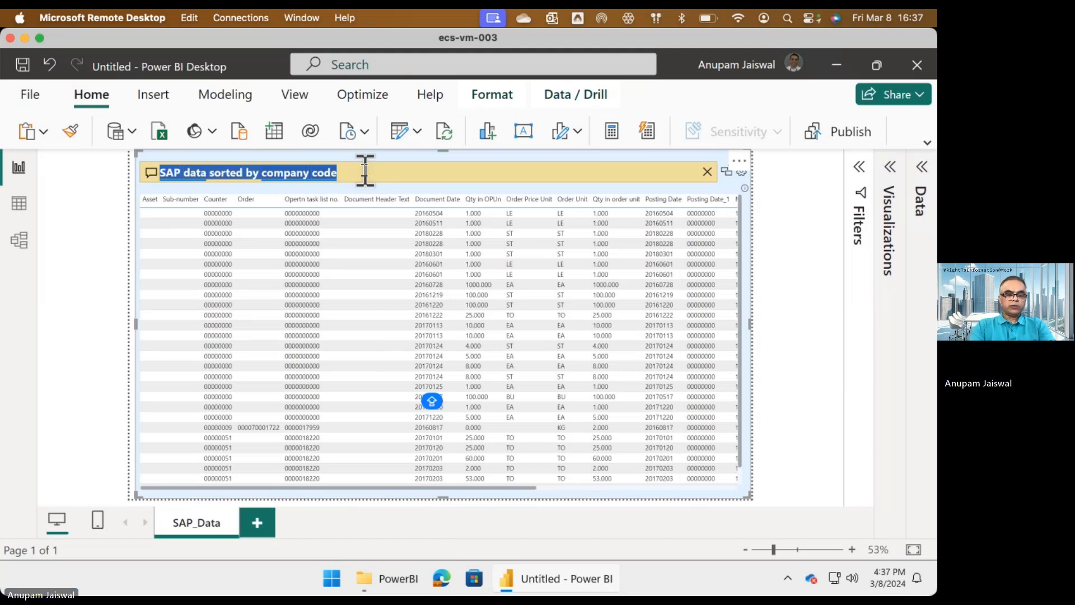
{"action": "key", "text": "BackSpace"}
{"action": "type", "text": "qu"}
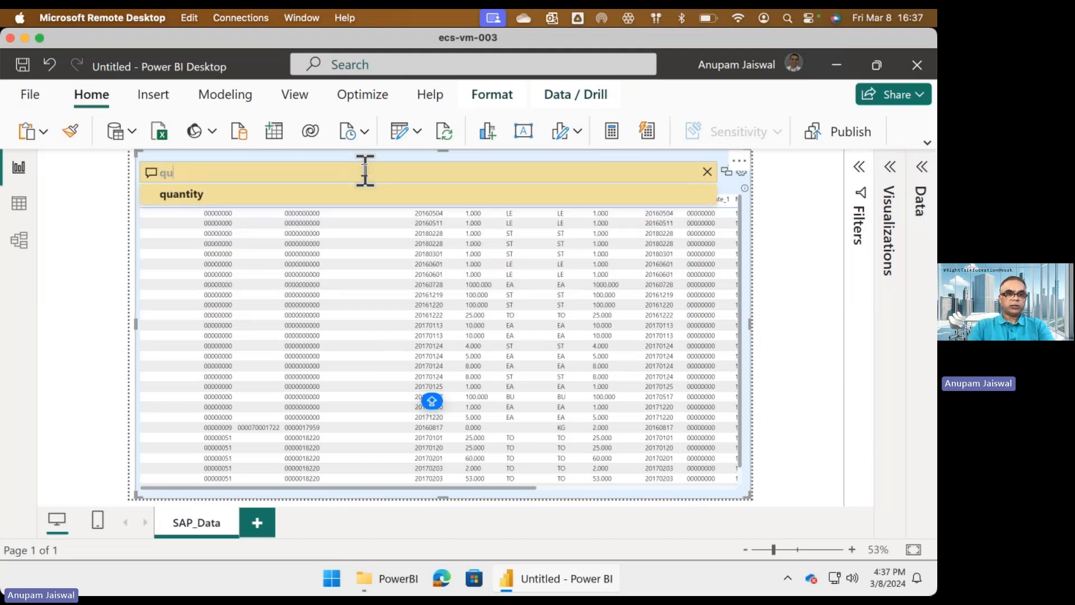
{"action": "key", "text": "BackSpace"}
{"action": "key", "text": "BackSpace"}
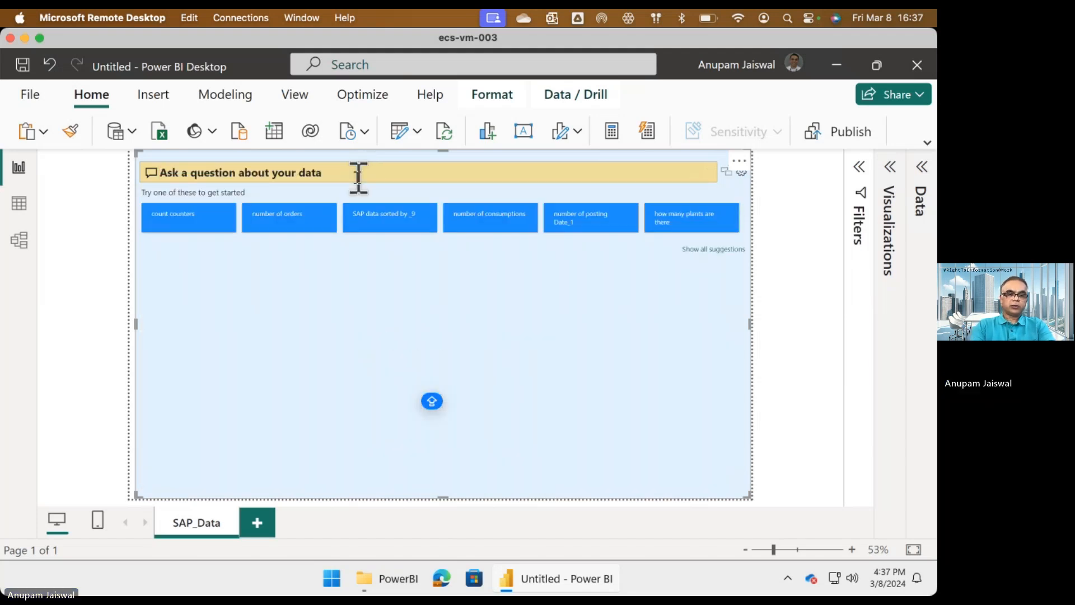
{"action": "type", "text": "totl"}
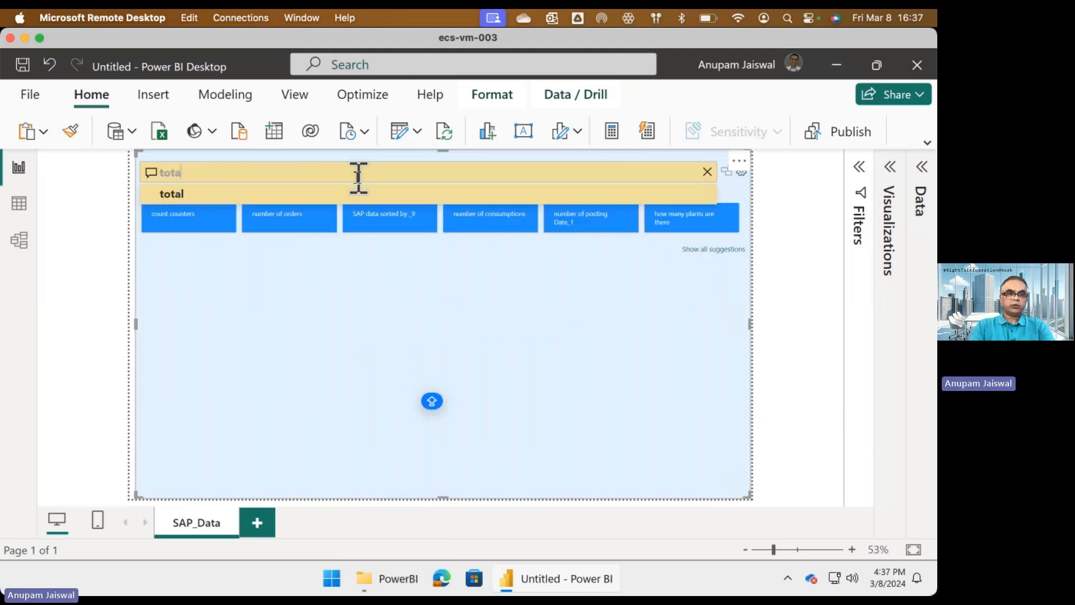
{"action": "type", "text": "l quan"}
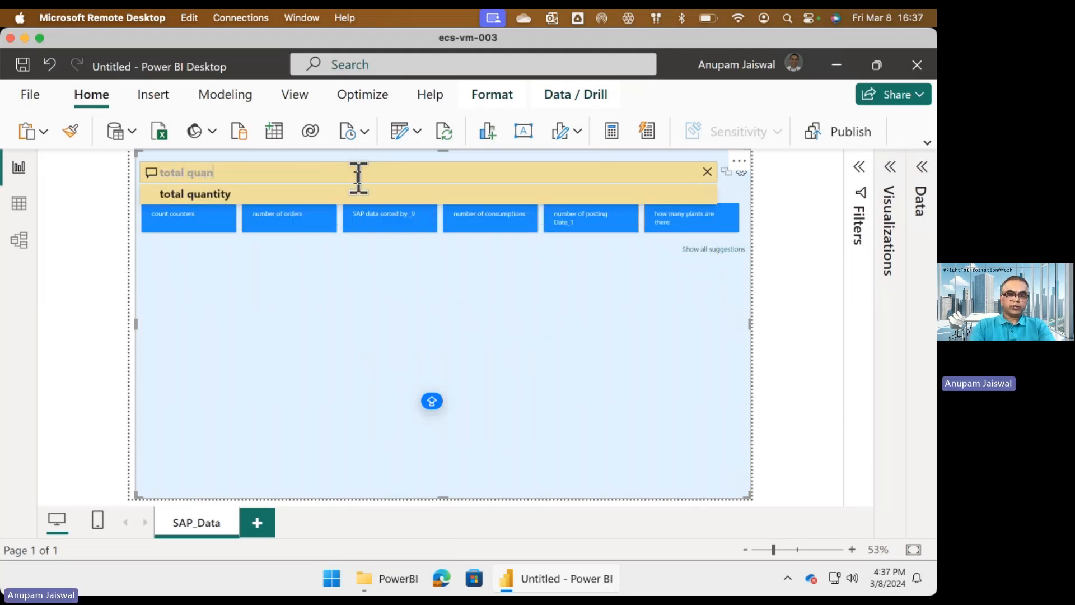
{"action": "type", "text": "tity b"}
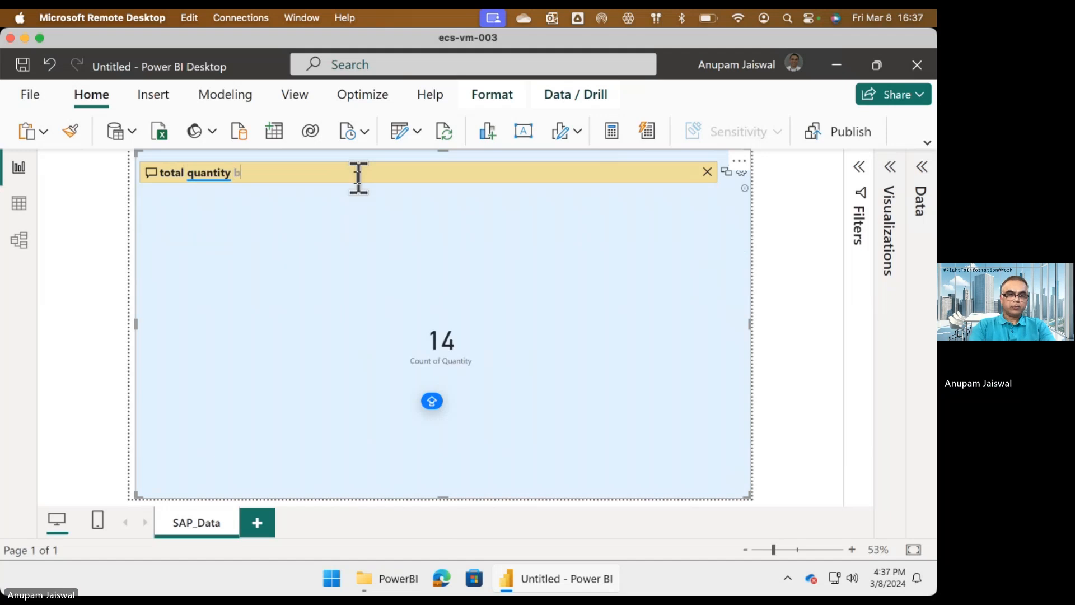
{"action": "type", "text": "y maer"}
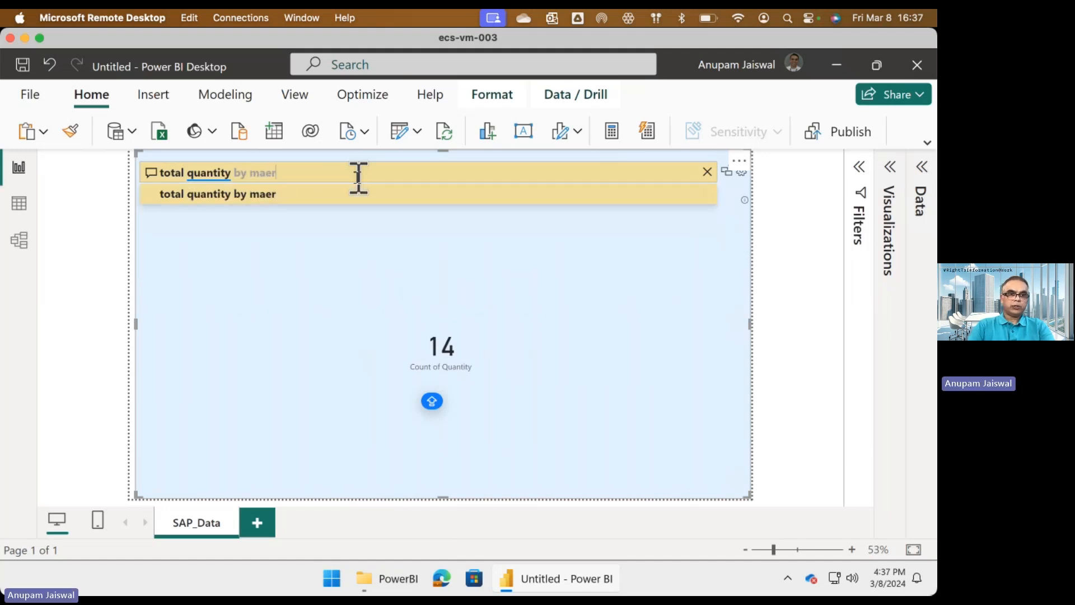
{"action": "key", "text": "BackSpace"}
{"action": "key", "text": "BackSpace"}
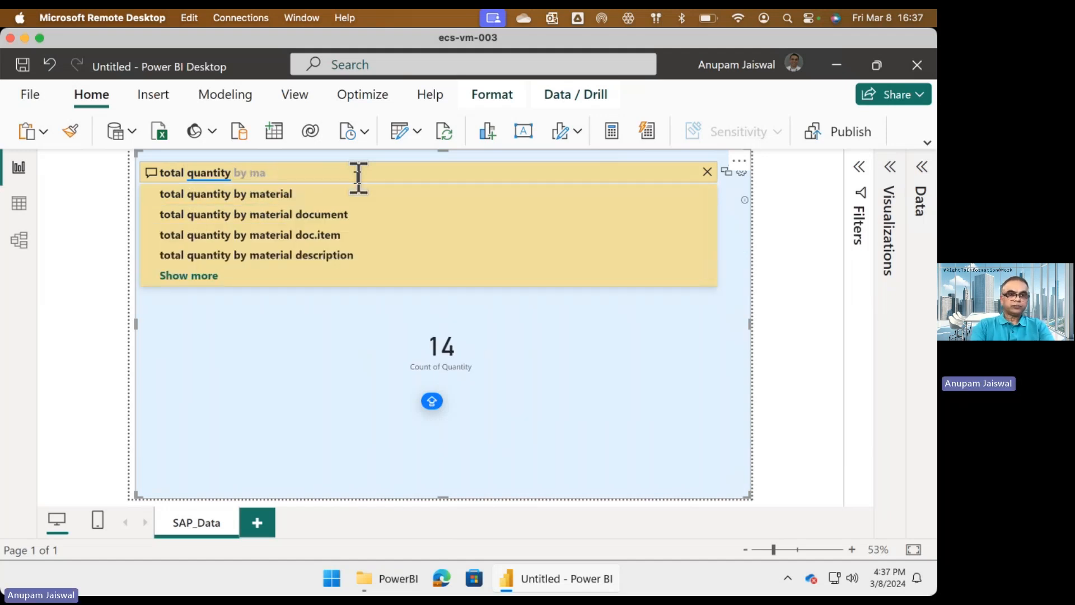
{"action": "left_click", "coordinate": [354, 194]}
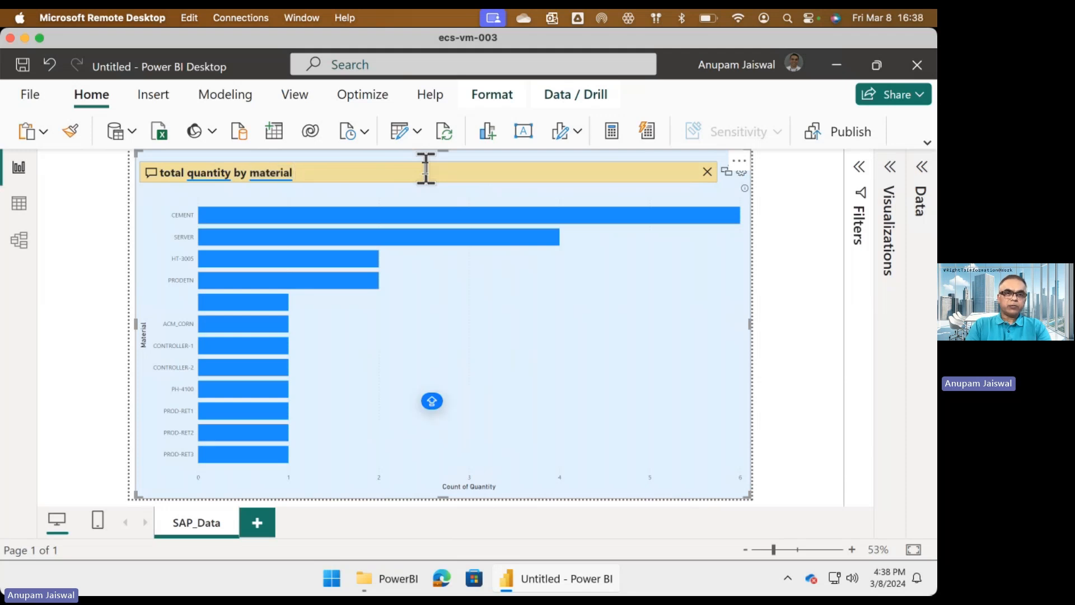
Extend the question to "total quantity by material document" so the chart breaks quantities down per material document.
{"action": "type", "text": "docu"}
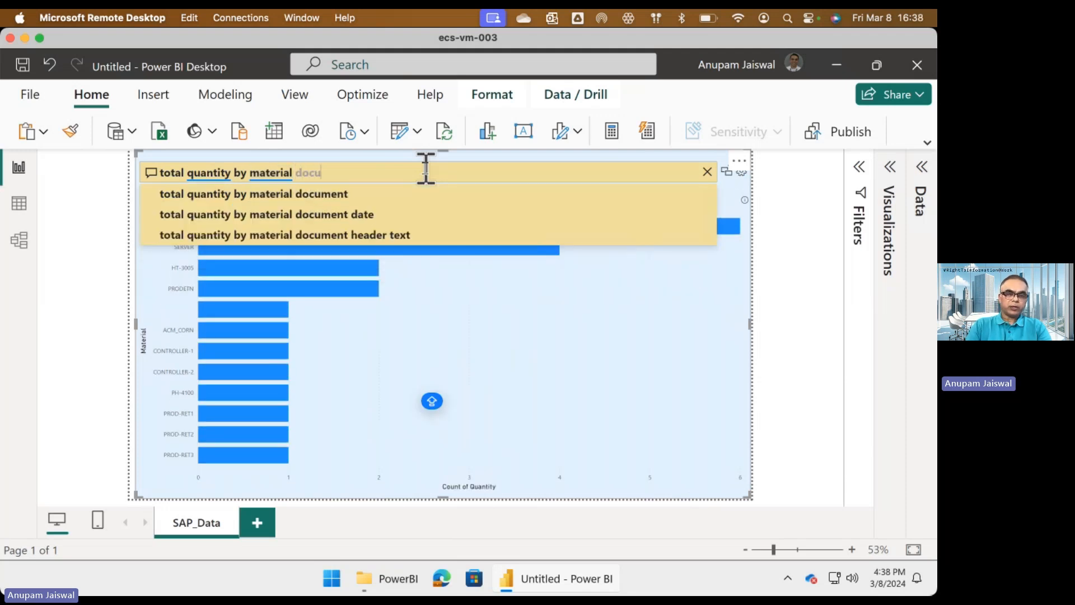
{"action": "left_click", "coordinate": [409, 194]}
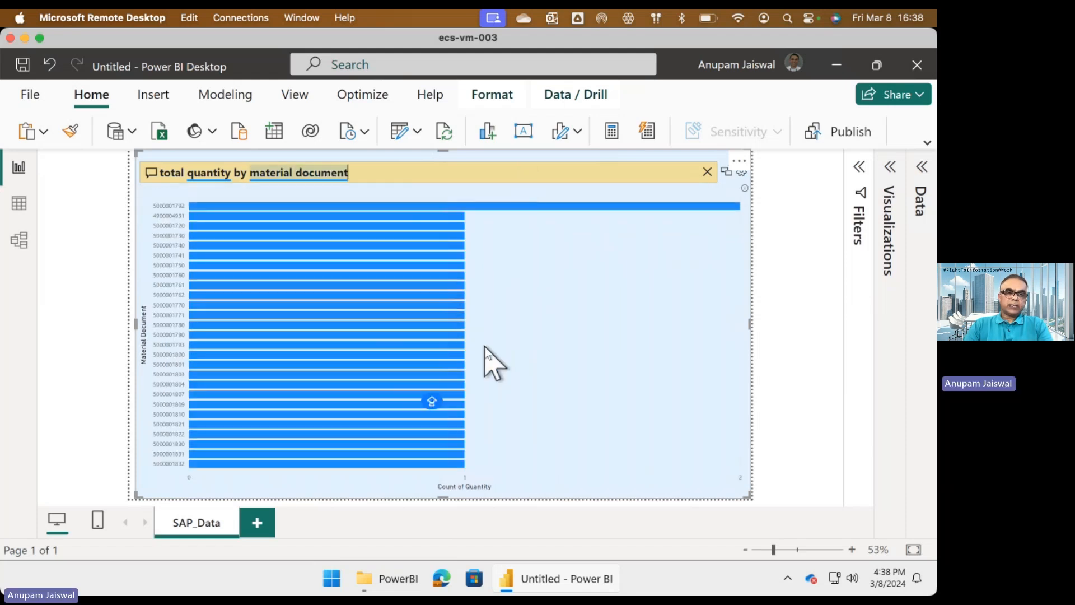
{"action": "mouse_move", "coordinate": [437, 344]}
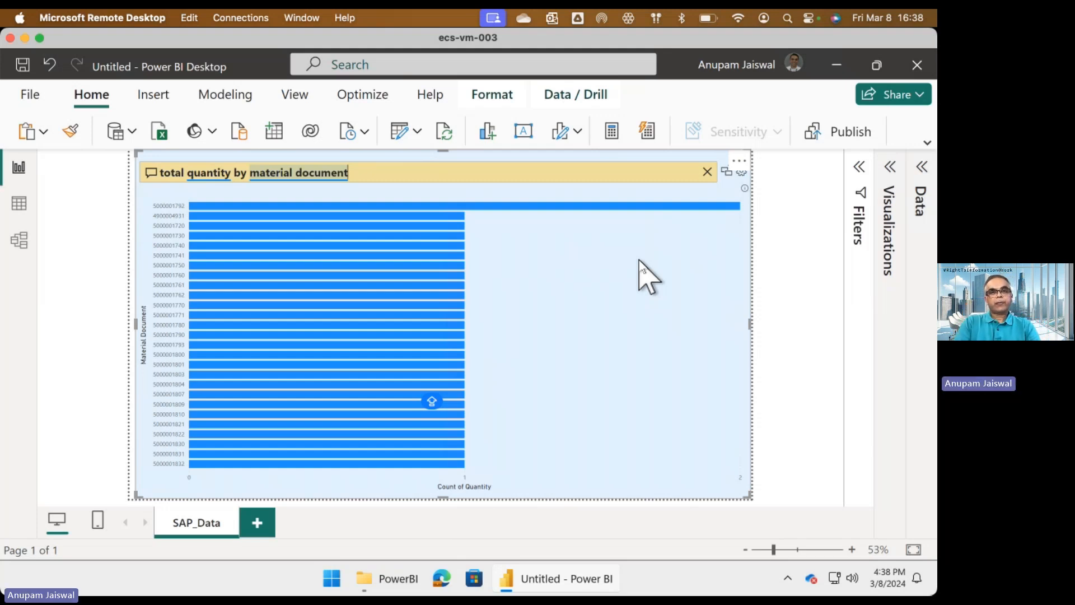
Edit the query parameters to SAP object type T and object name T001W, and load the new data.
{"action": "left_click", "coordinate": [418, 132]}
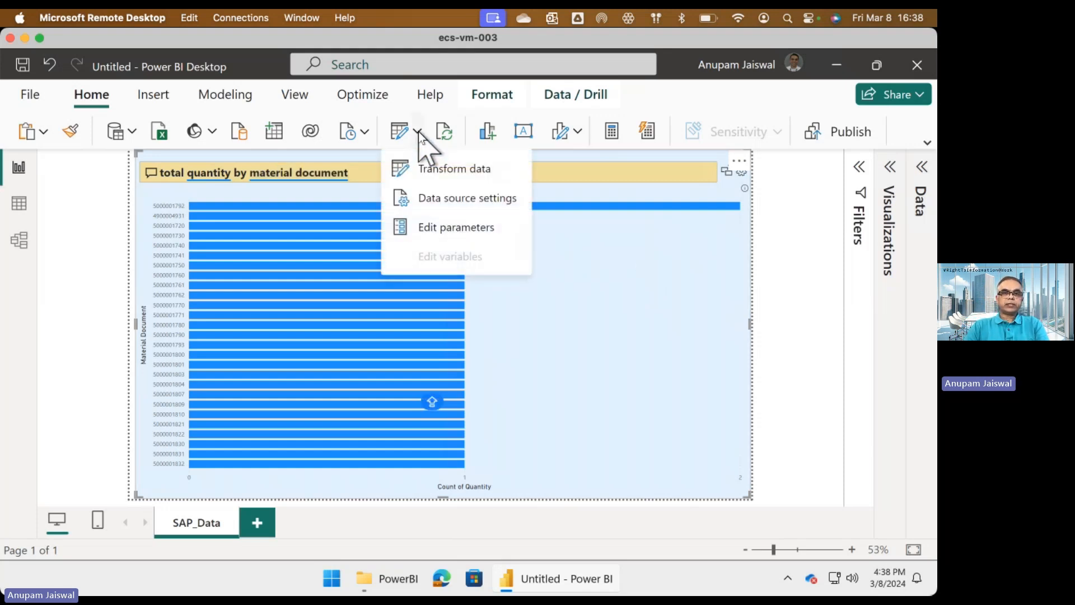
{"action": "left_click", "coordinate": [431, 229]}
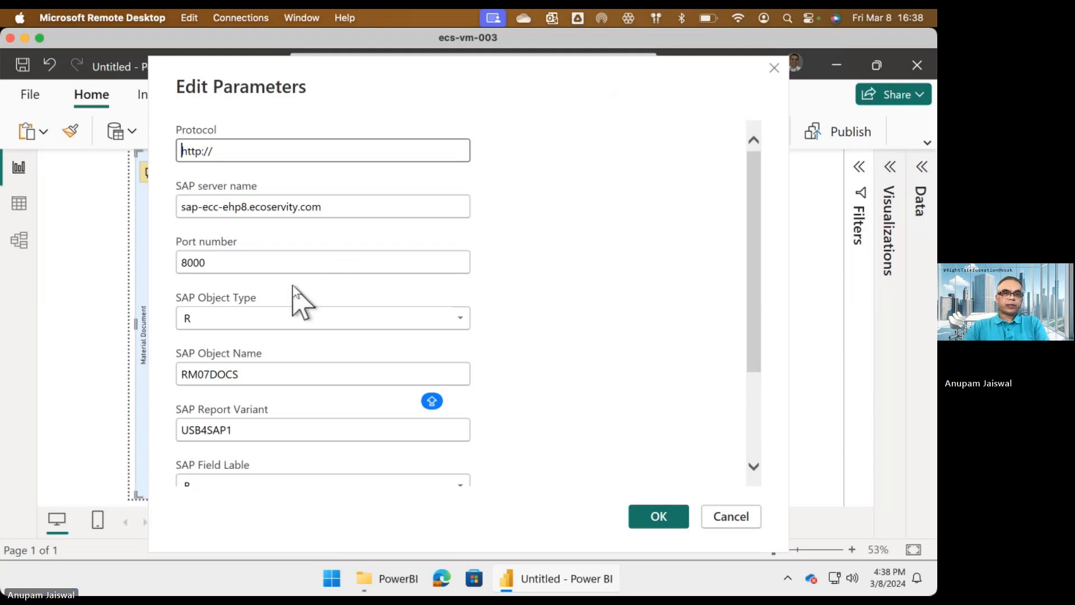
{"action": "left_click", "coordinate": [461, 319]}
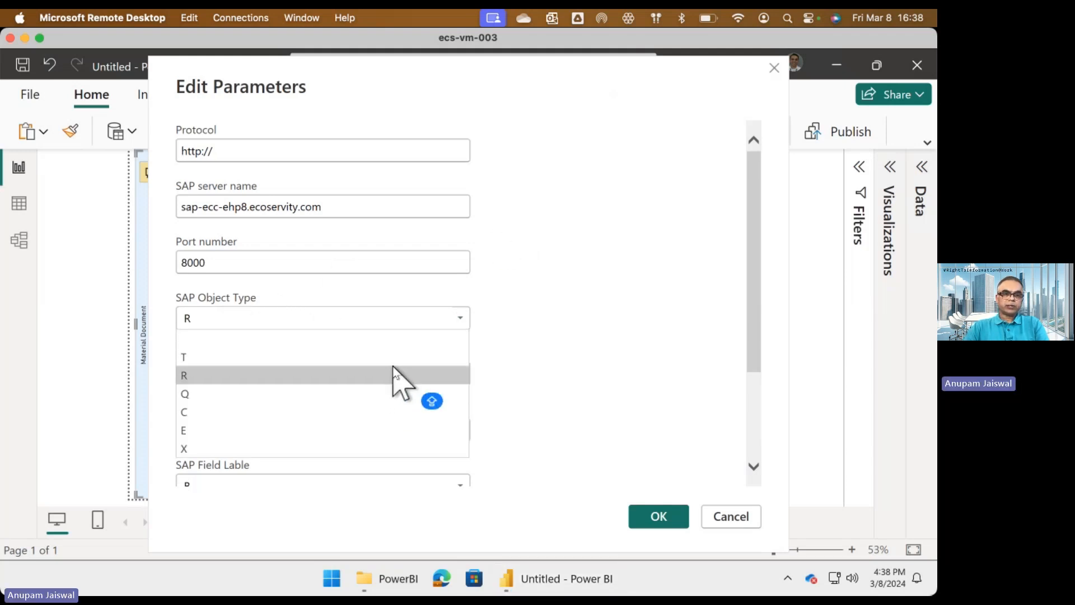
{"action": "left_click", "coordinate": [395, 360]}
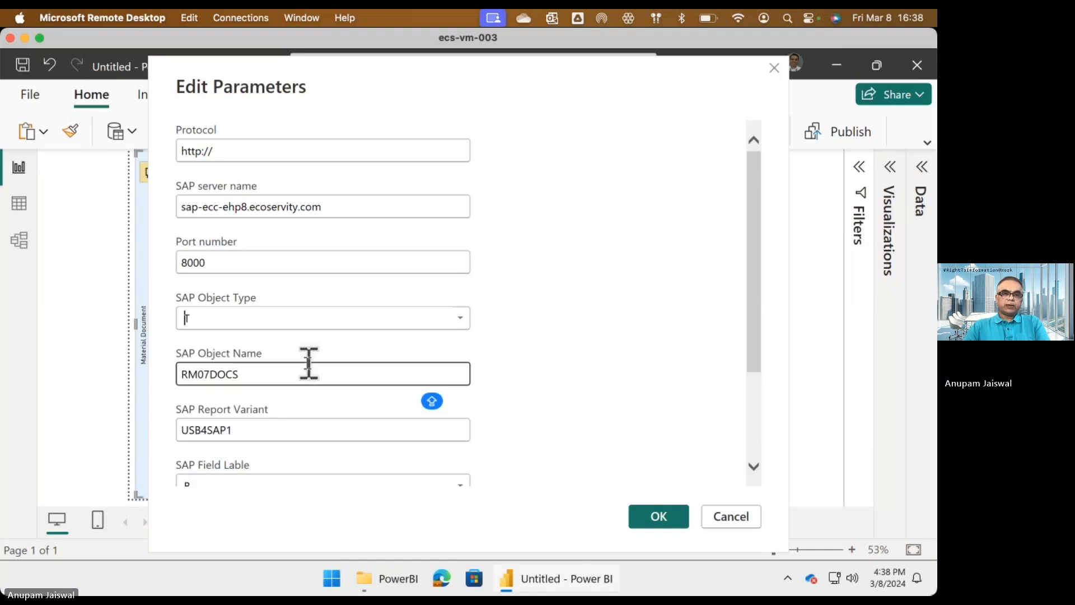
{"action": "left_click", "coordinate": [268, 376]}
{"action": "key", "text": "ctrl+a"}
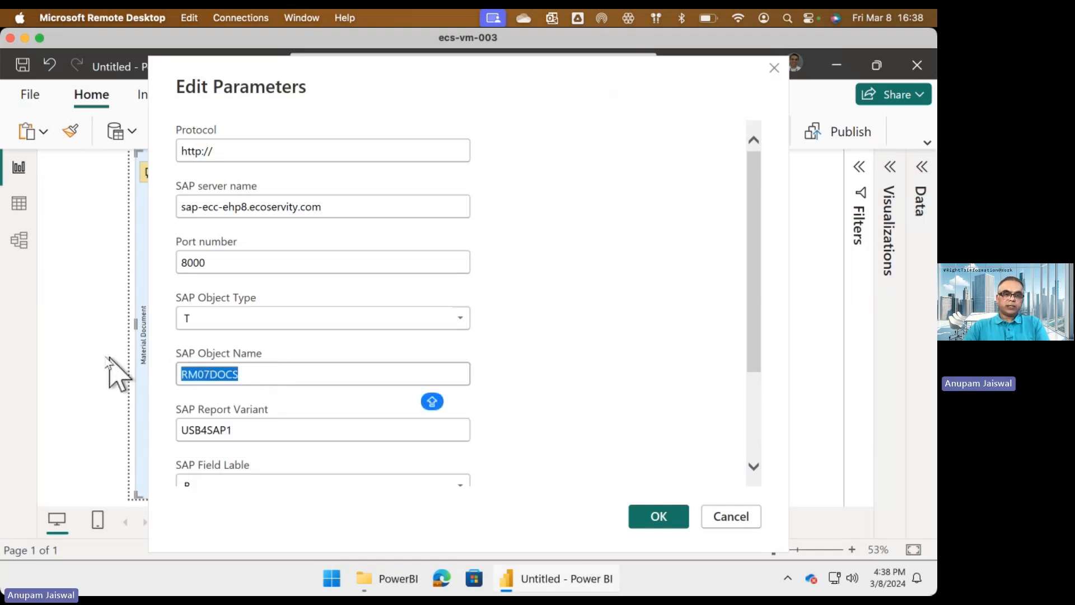
{"action": "type", "text": "T00"}
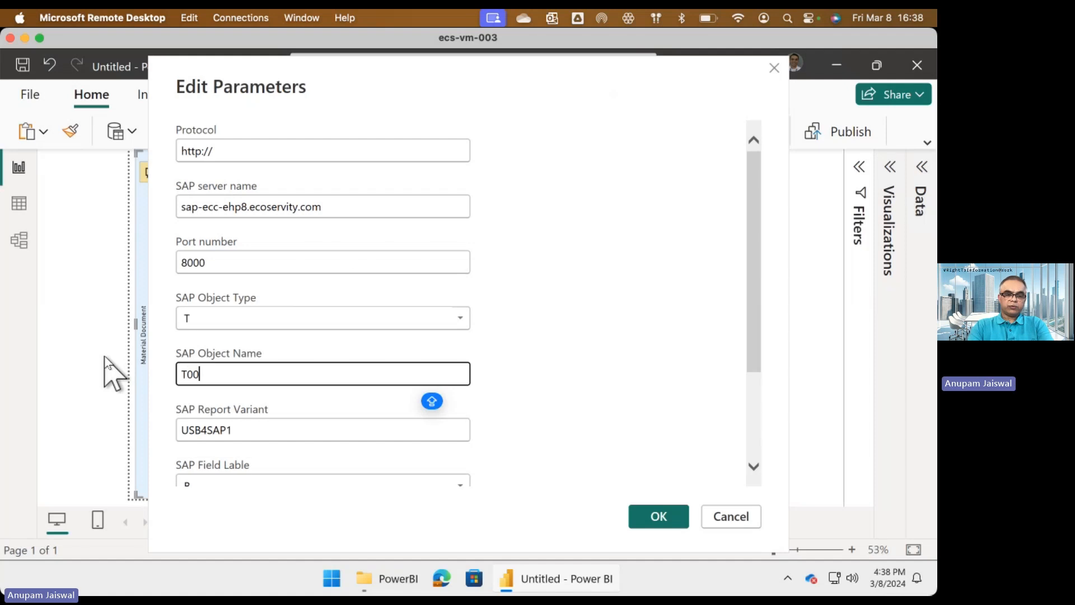
{"action": "type", "text": "1"}
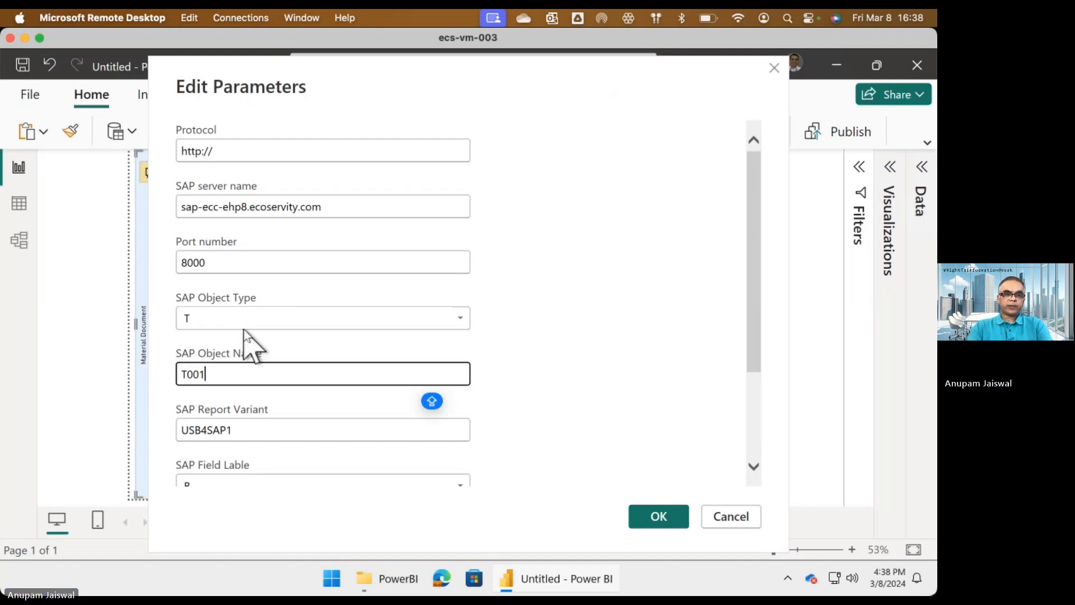
{"action": "type", "text": "W"}
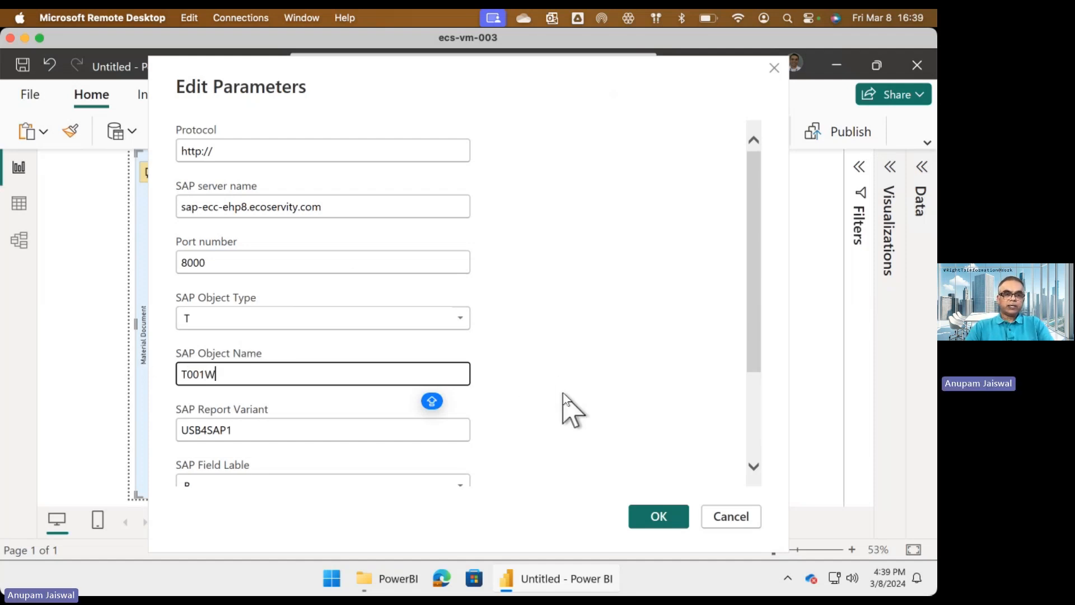
{"action": "left_click", "coordinate": [649, 520]}
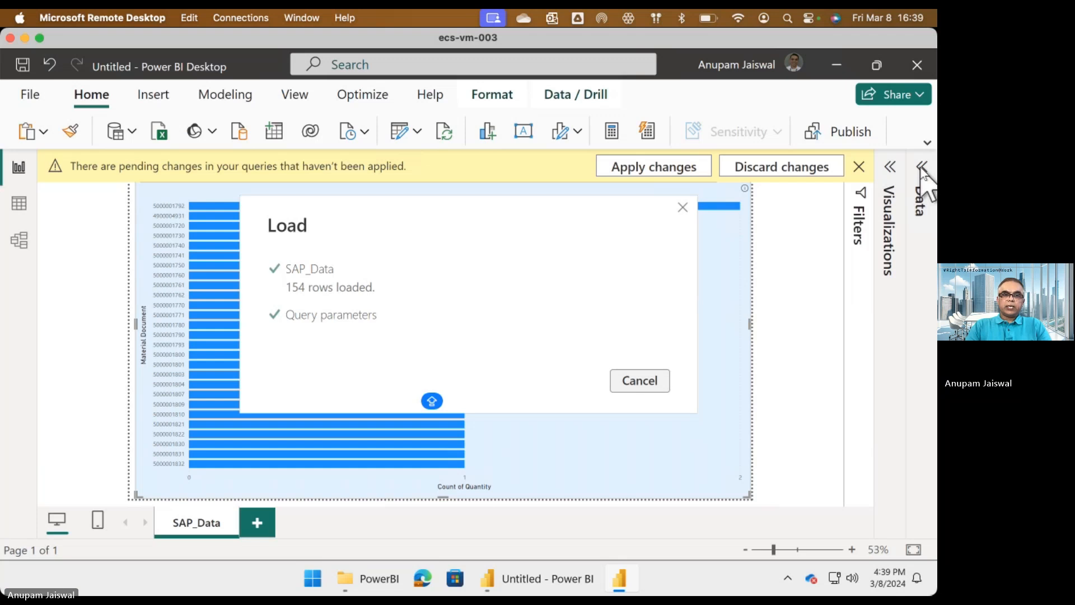
Show the data field list and look through the loaded SAP_Data columns.
{"action": "left_click", "coordinate": [921, 168]}
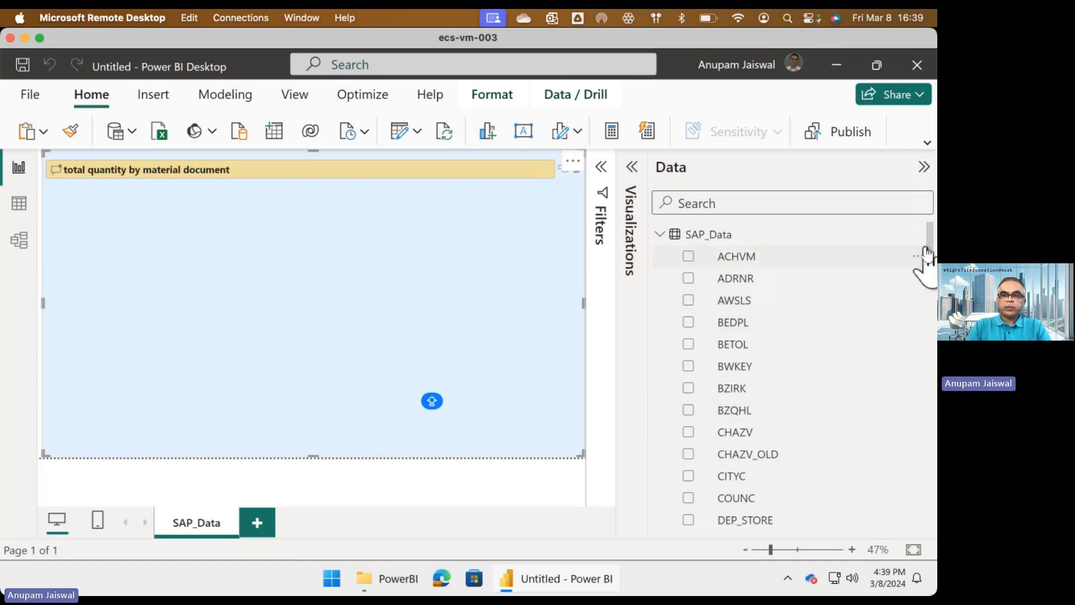
{"action": "scroll", "coordinate": [930, 263], "scroll_direction": "down", "scroll_amount": 1}
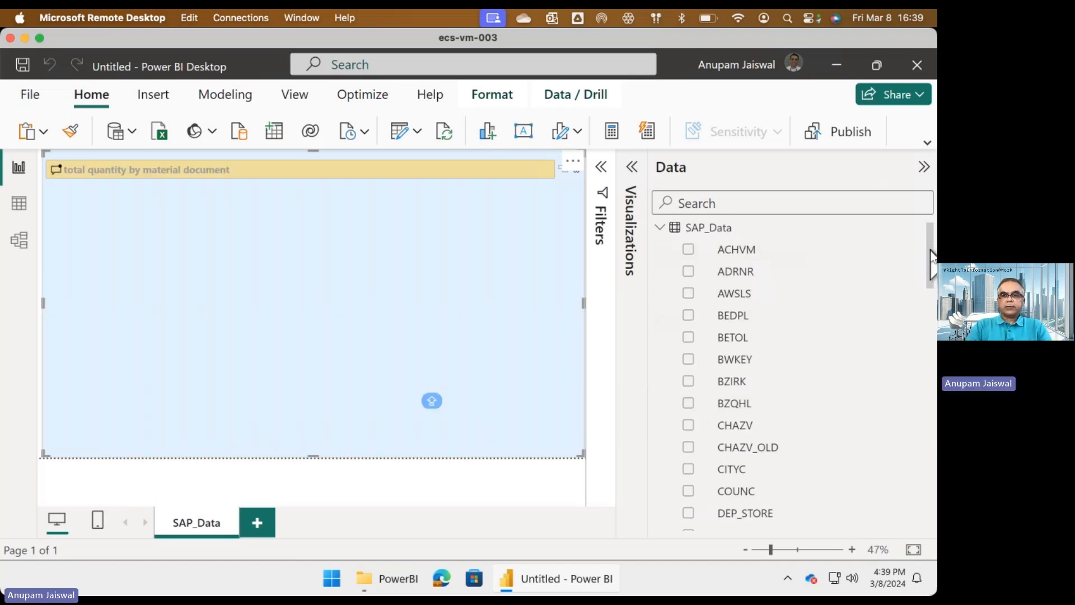
{"action": "scroll", "coordinate": [931, 263], "scroll_direction": "down", "scroll_amount": 4}
{"action": "scroll", "coordinate": [930, 232], "scroll_direction": "up", "scroll_amount": 4}
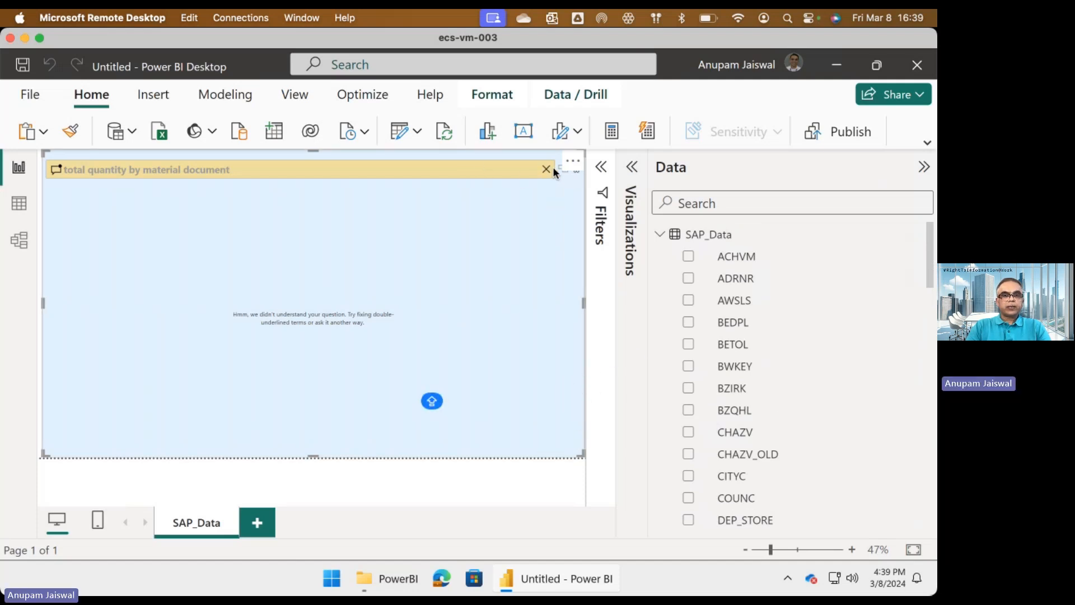
Clear the old question from the Q&A visual and try a suggested question from the full suggestion list.
{"action": "left_click", "coordinate": [546, 169]}
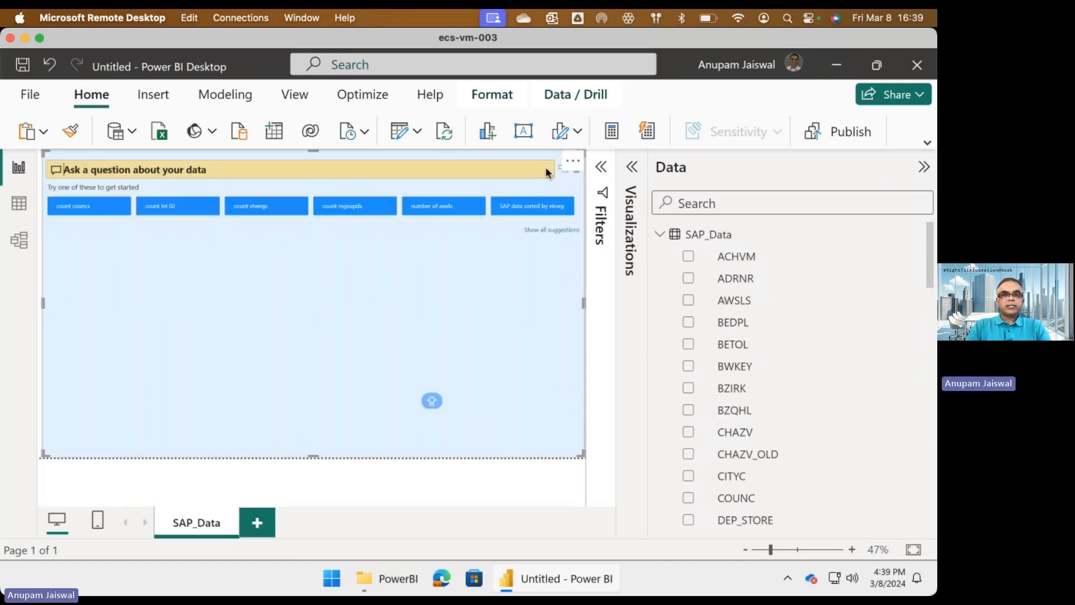
{"action": "left_click", "coordinate": [549, 231]}
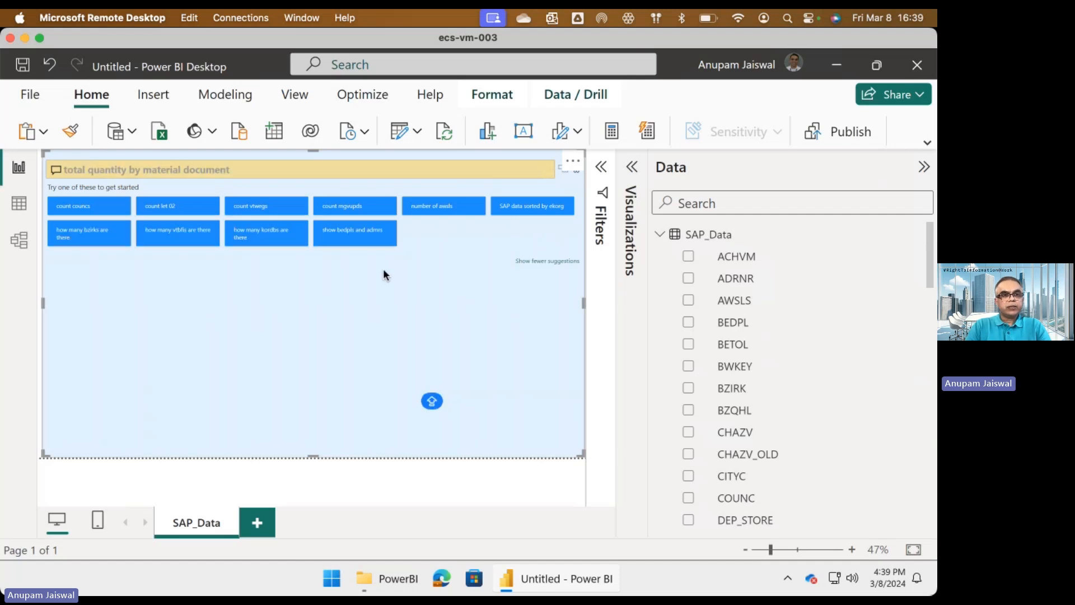
{"action": "left_click", "coordinate": [151, 243]}
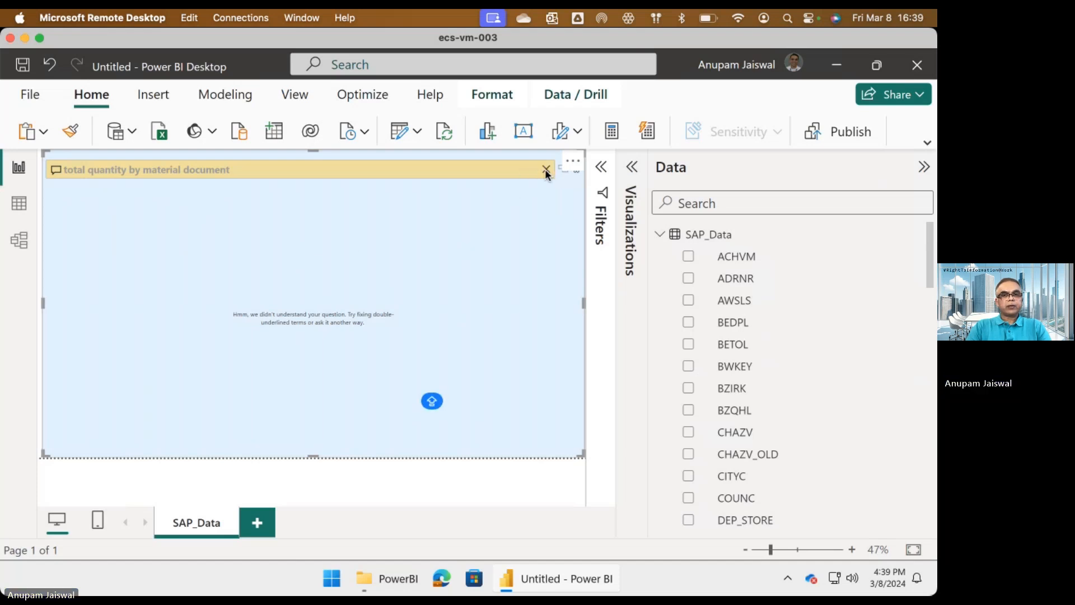
Reset the Q&A visual, ask the suggested question "count vtwegs", and clear it after viewing the answer.
{"action": "left_click", "coordinate": [546, 169]}
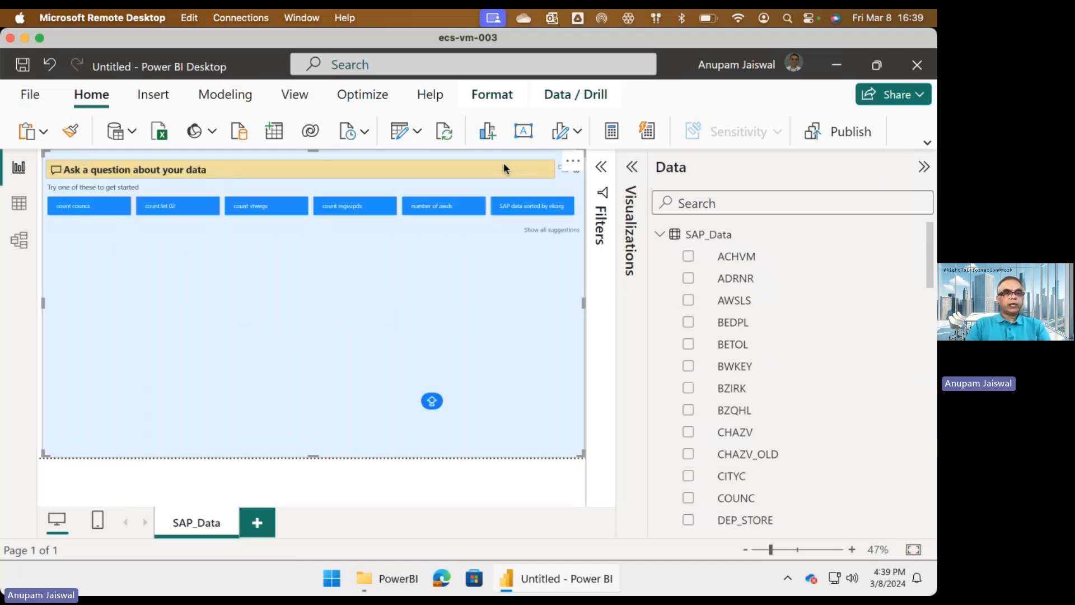
{"action": "left_click", "coordinate": [542, 230]}
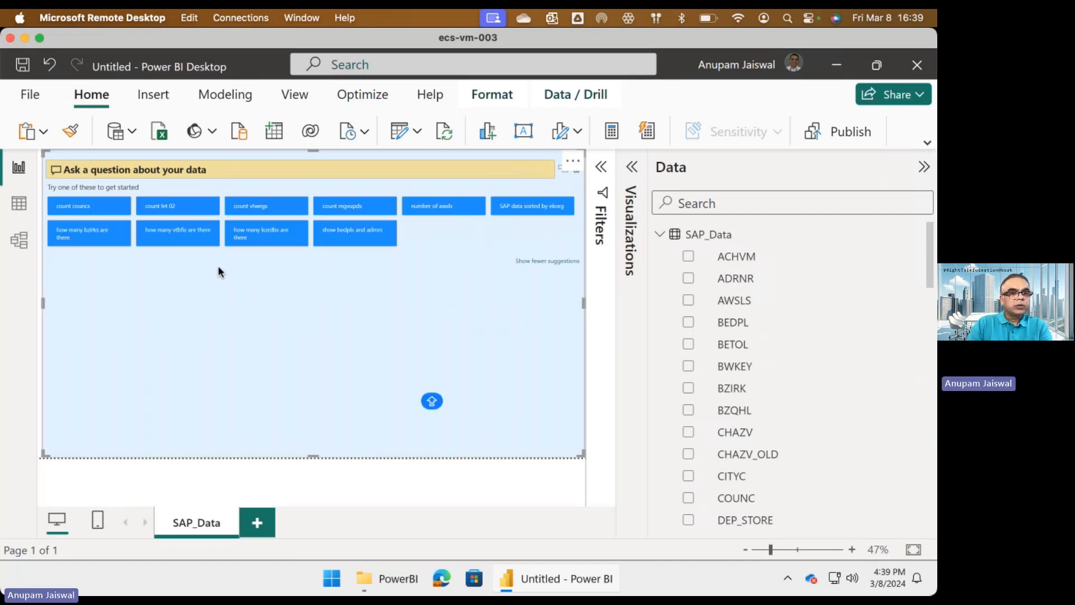
{"action": "left_click", "coordinate": [266, 208]}
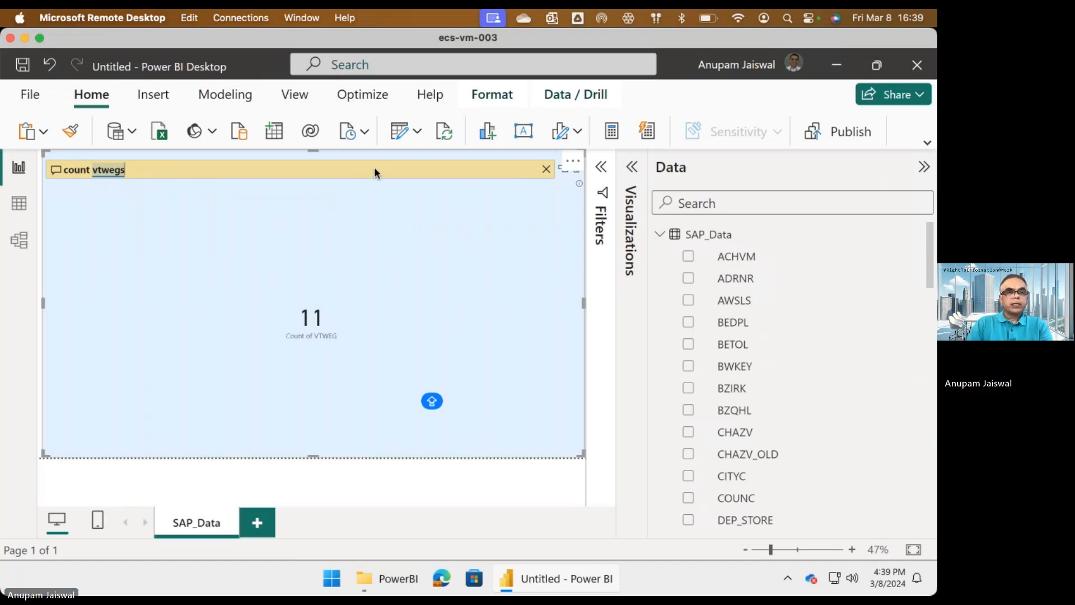
{"action": "left_click", "coordinate": [546, 170]}
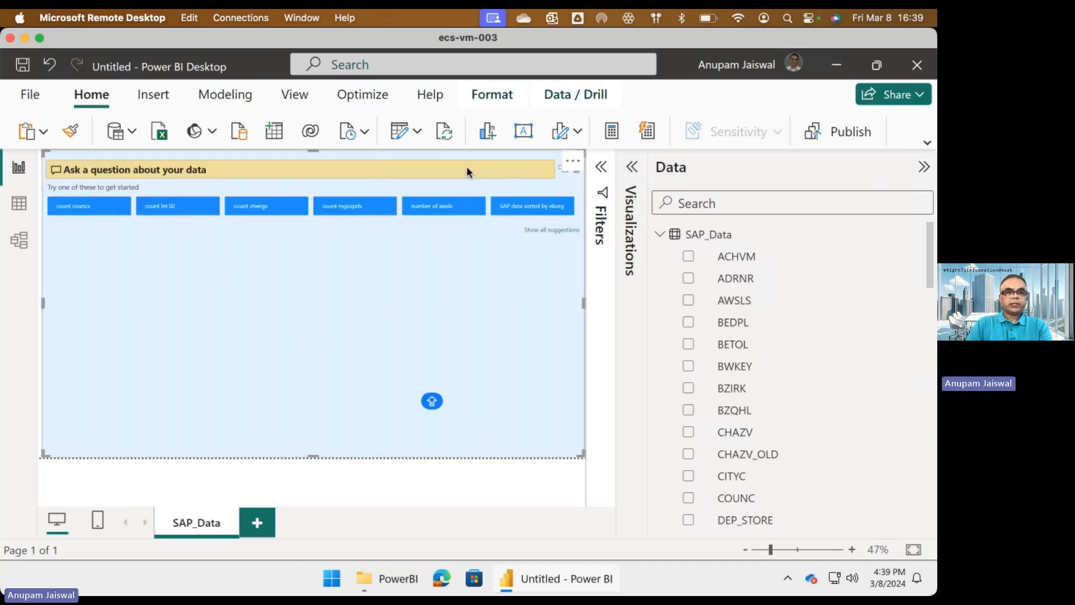
Edit the query parameters to SAP object type R and object name RM06EL00, and apply the changes to load the report data.
{"action": "left_click", "coordinate": [418, 133]}
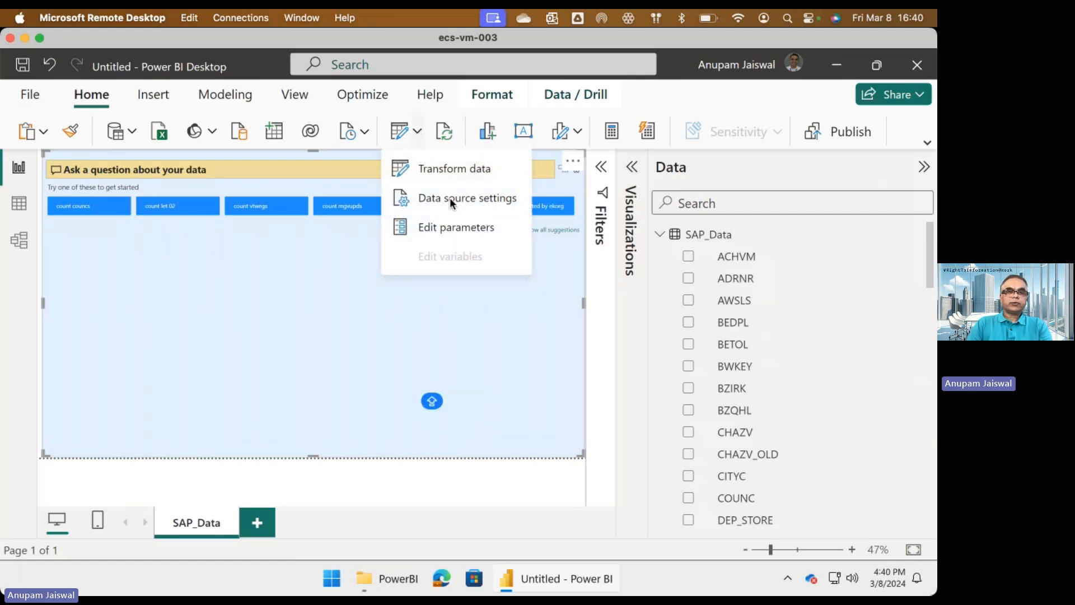
{"action": "left_click", "coordinate": [436, 227]}
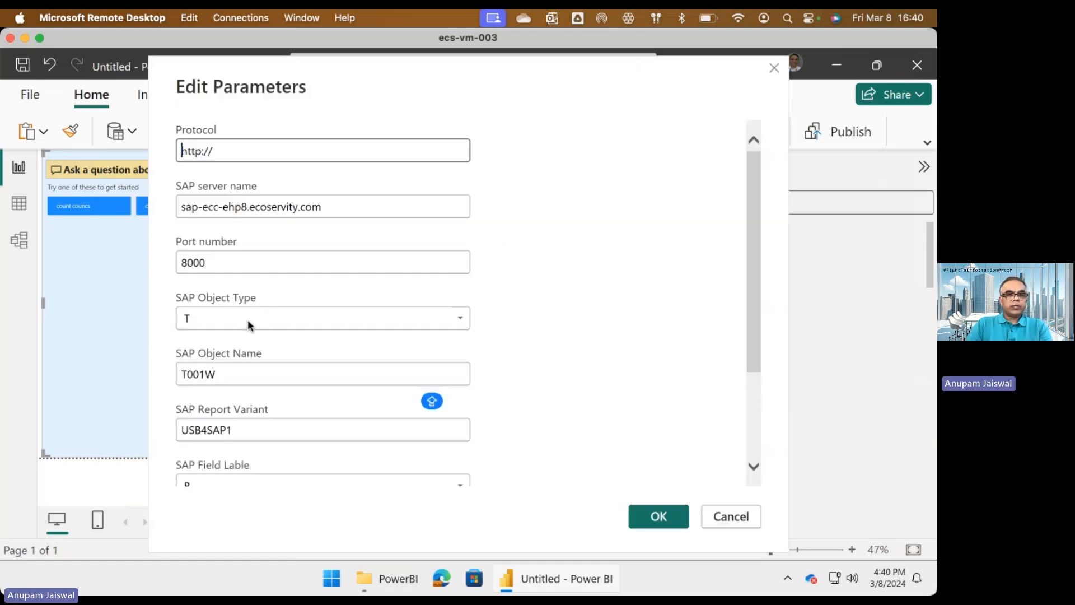
{"action": "left_click", "coordinate": [462, 318]}
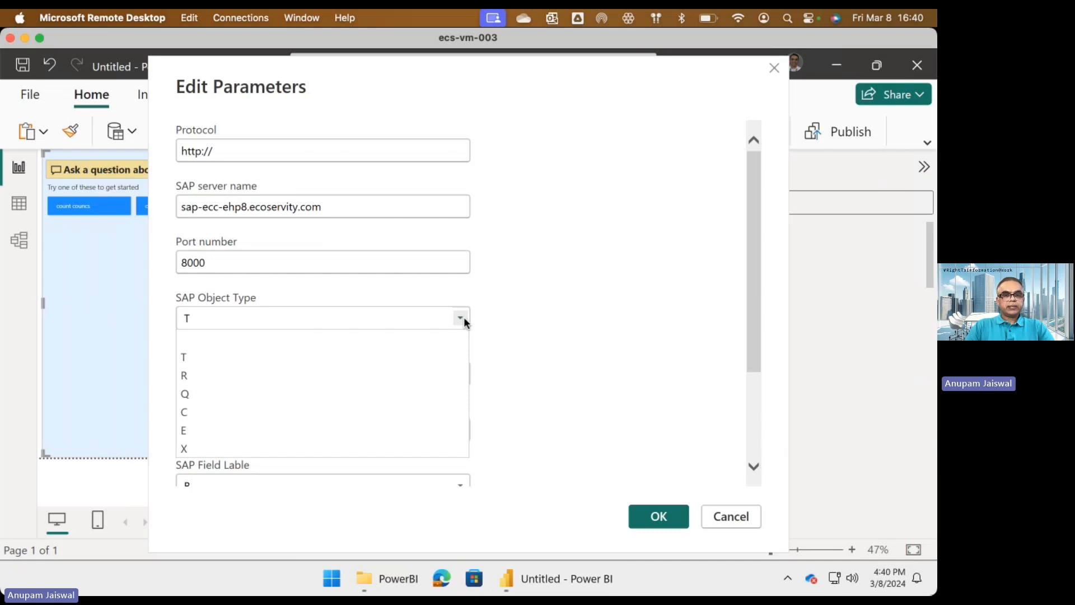
{"action": "left_click", "coordinate": [345, 376]}
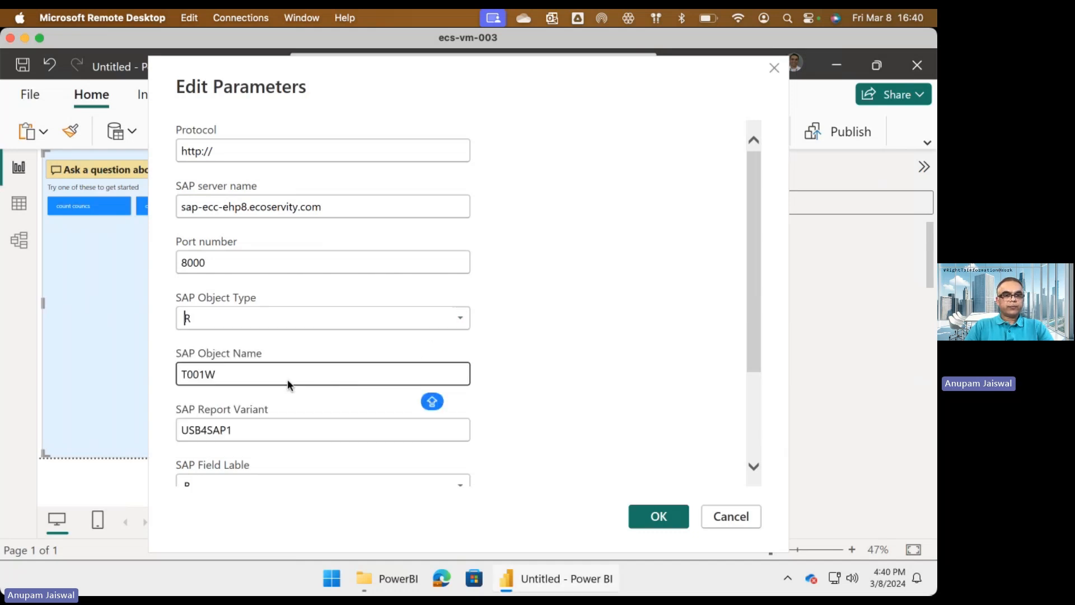
{"action": "double_click", "coordinate": [224, 375]}
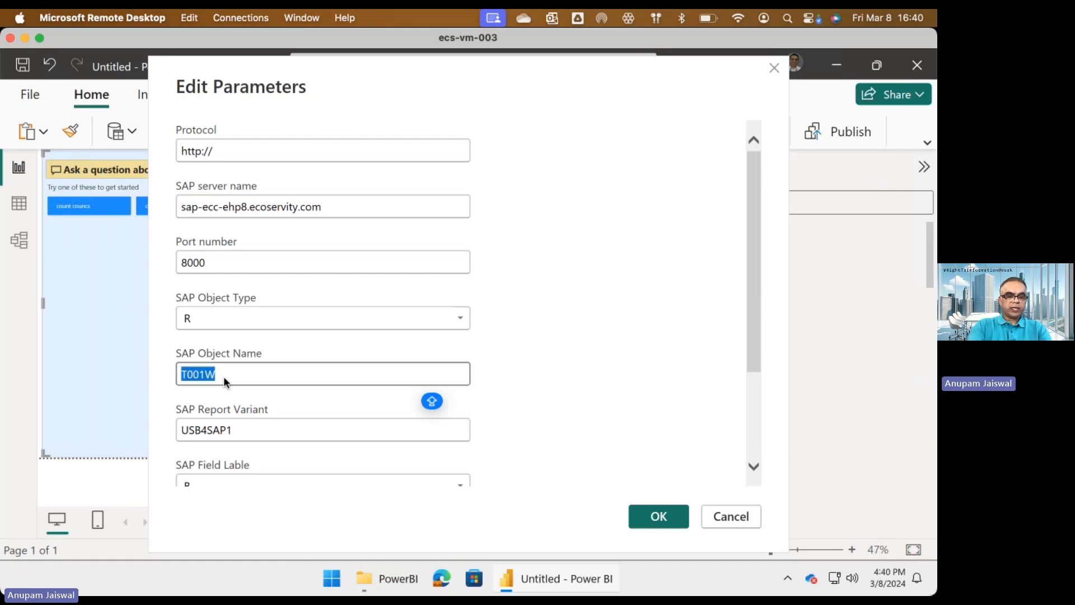
{"action": "type", "text": "R"}
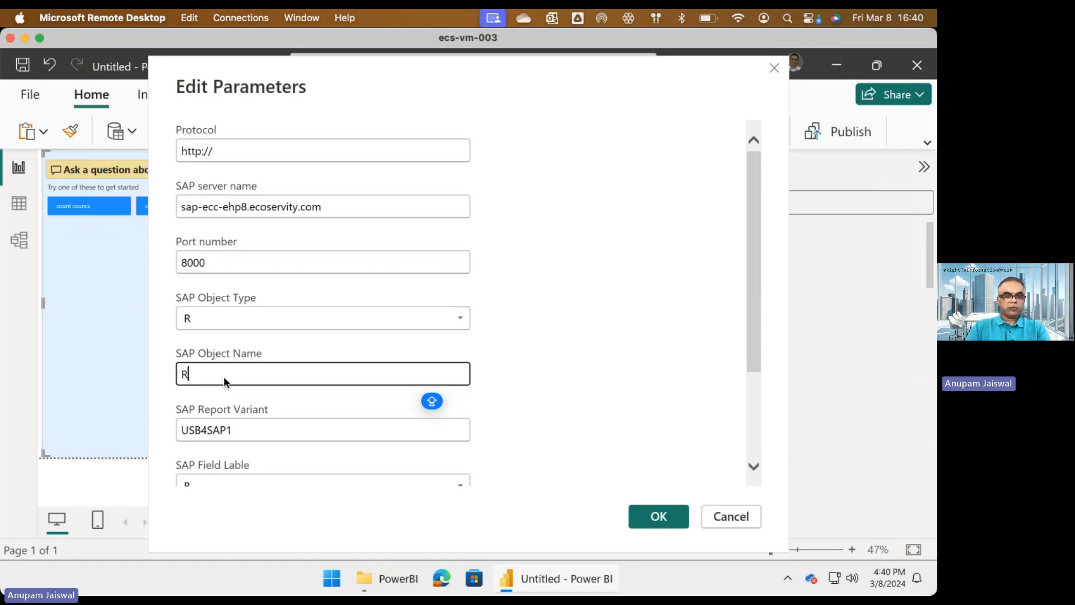
{"action": "type", "text": "M06EL"}
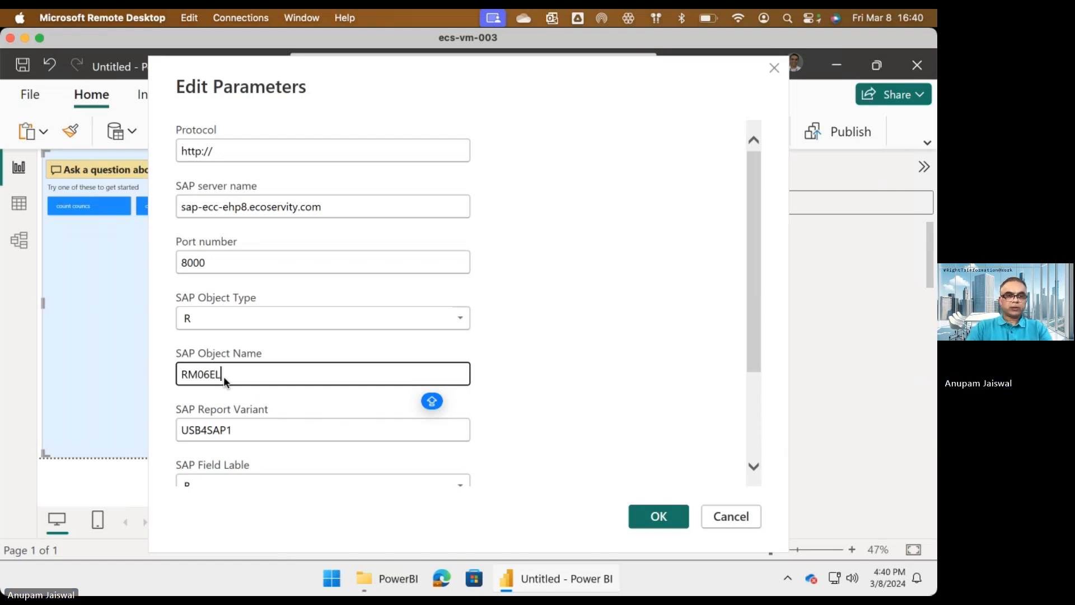
{"action": "type", "text": "00"}
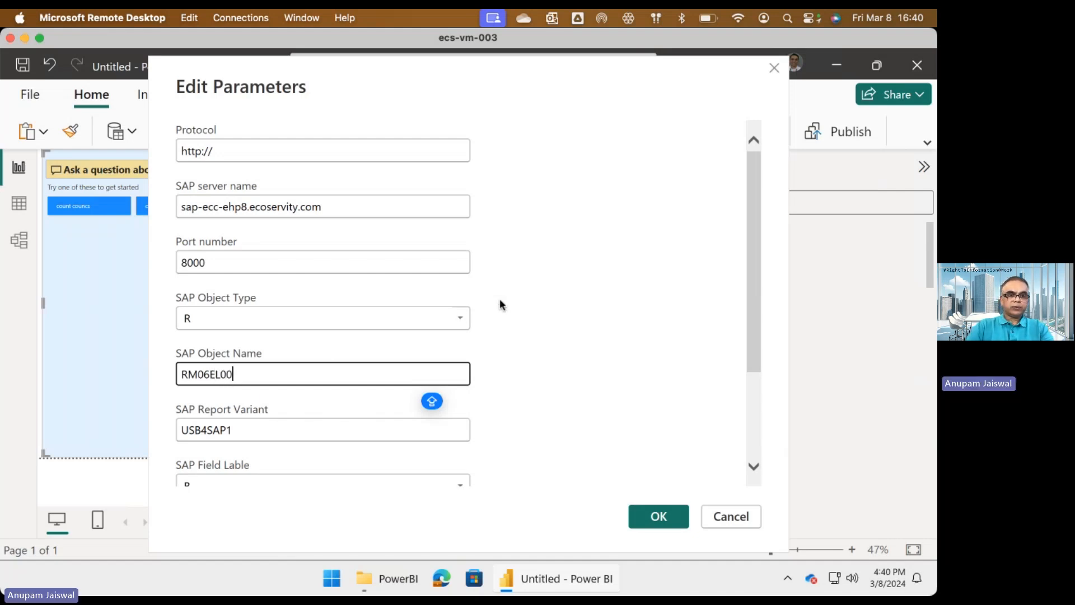
{"action": "scroll", "coordinate": [552, 313], "scroll_direction": "down", "scroll_amount": 3}
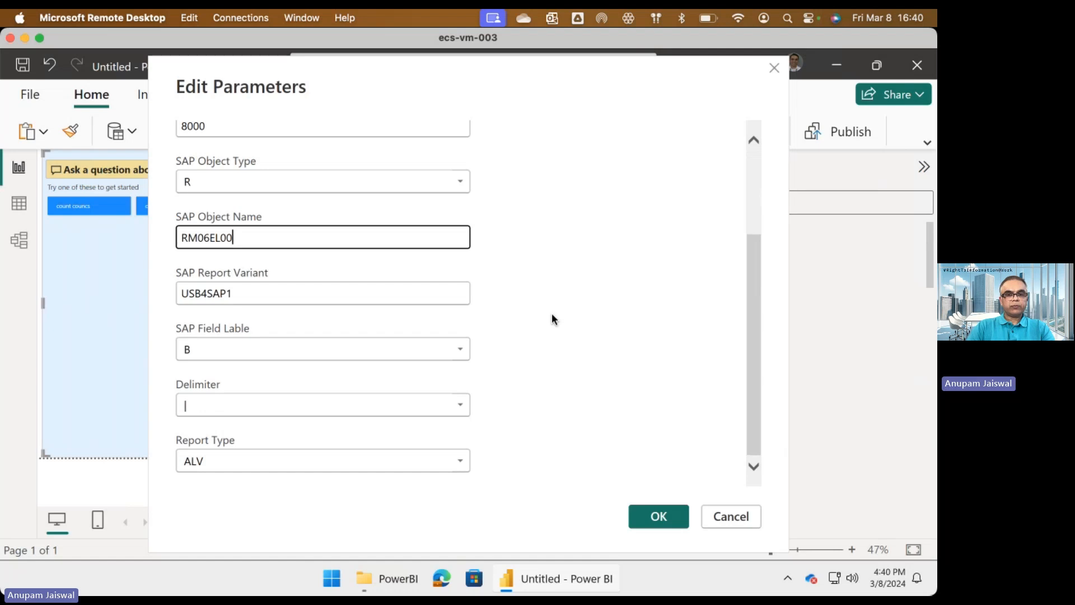
{"action": "left_click", "coordinate": [633, 511]}
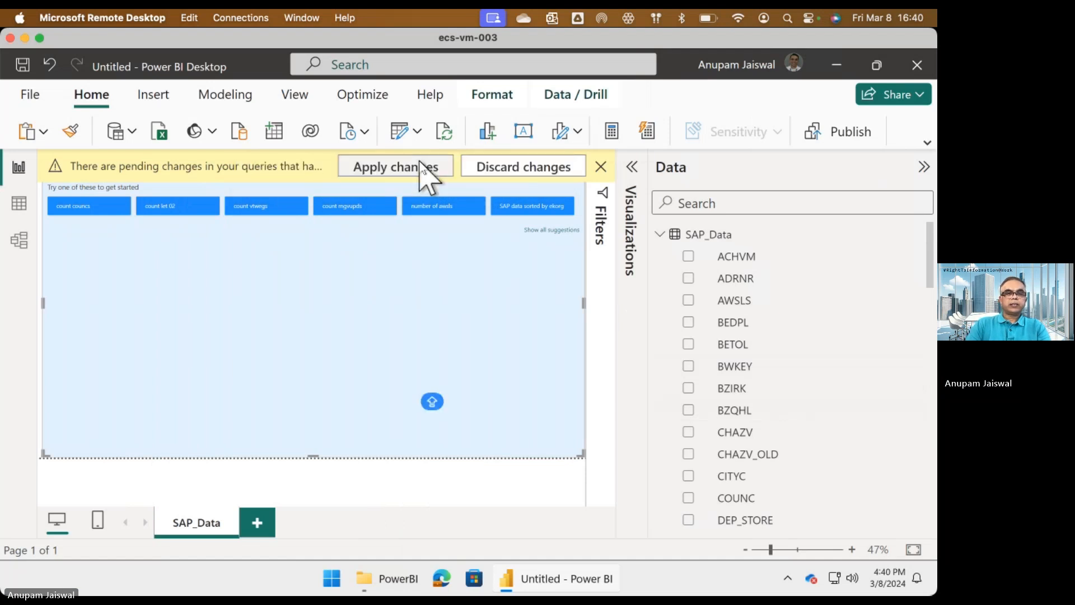
{"action": "left_click", "coordinate": [417, 171]}
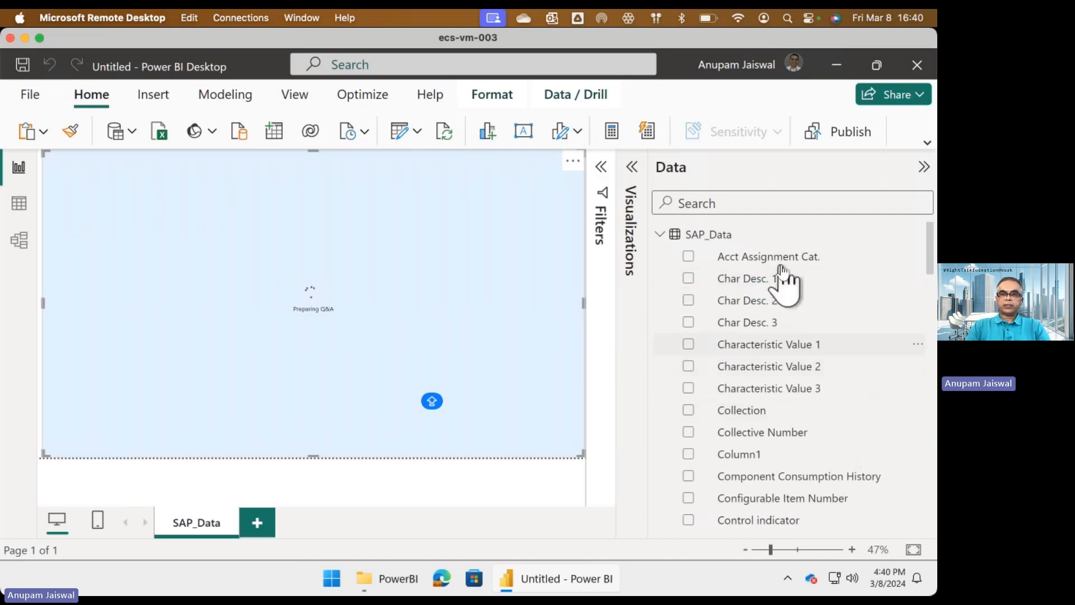
Hide the data field list, ask the suggested question "how many material groups are there" in the Q&A visual, and clear it after viewing.
{"action": "left_click", "coordinate": [744, 280]}
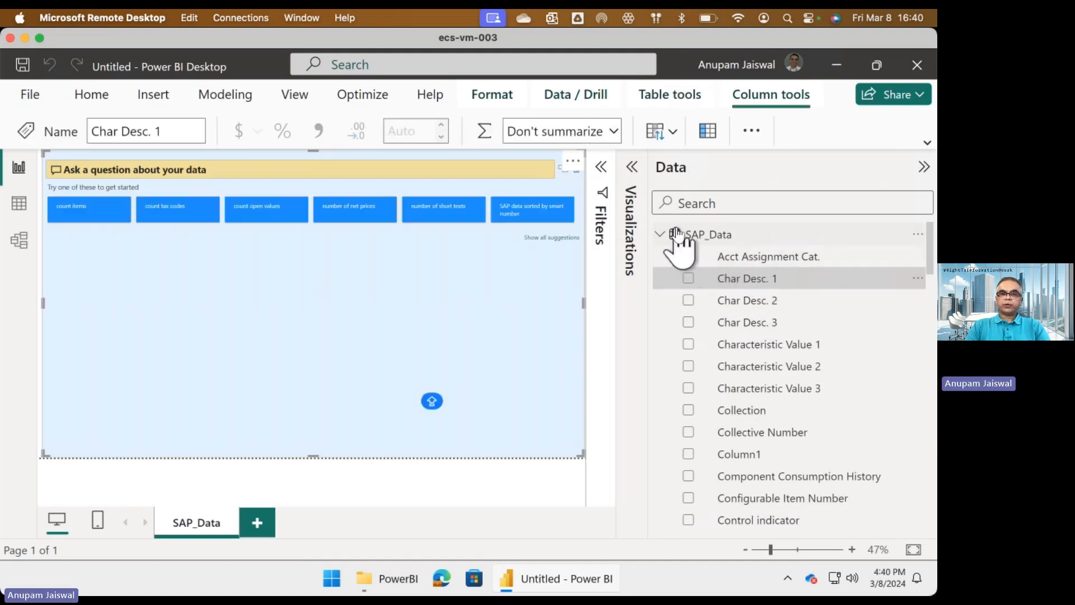
{"action": "left_click", "coordinate": [923, 167]}
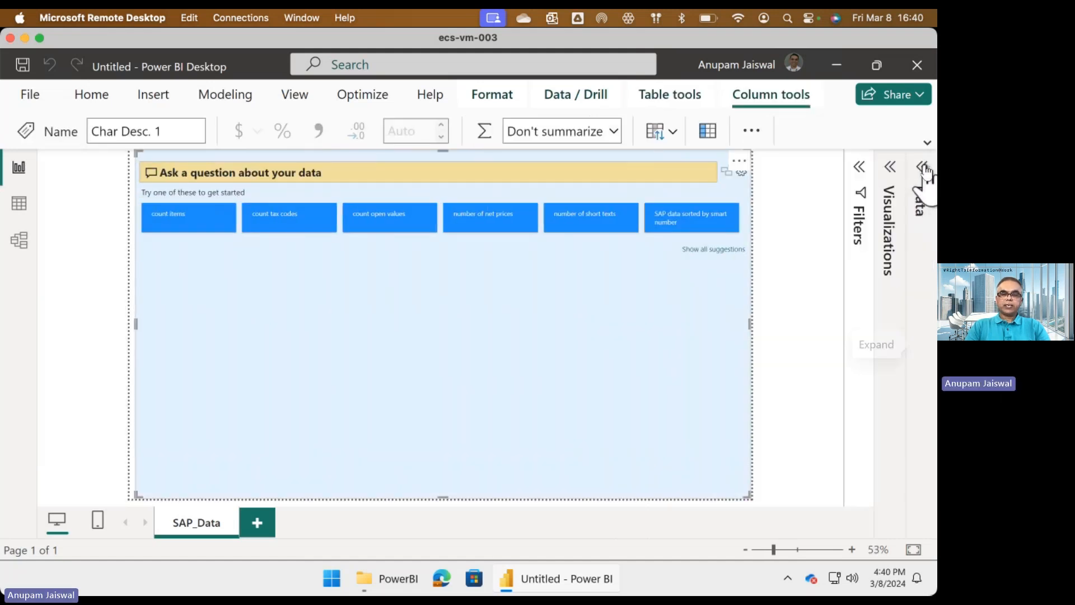
{"action": "left_click", "coordinate": [704, 250]}
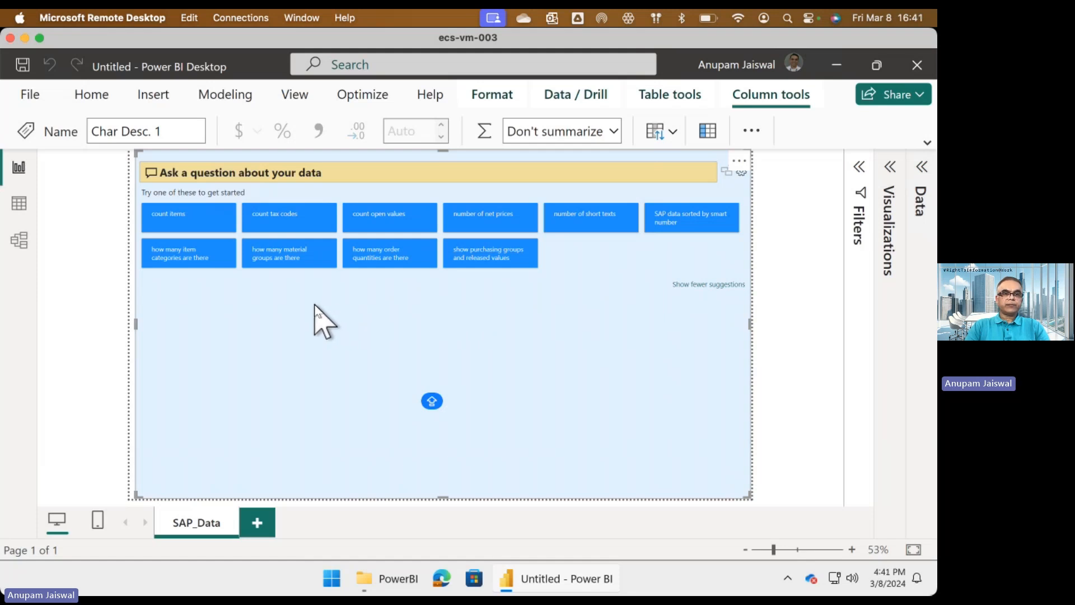
{"action": "left_click", "coordinate": [301, 270]}
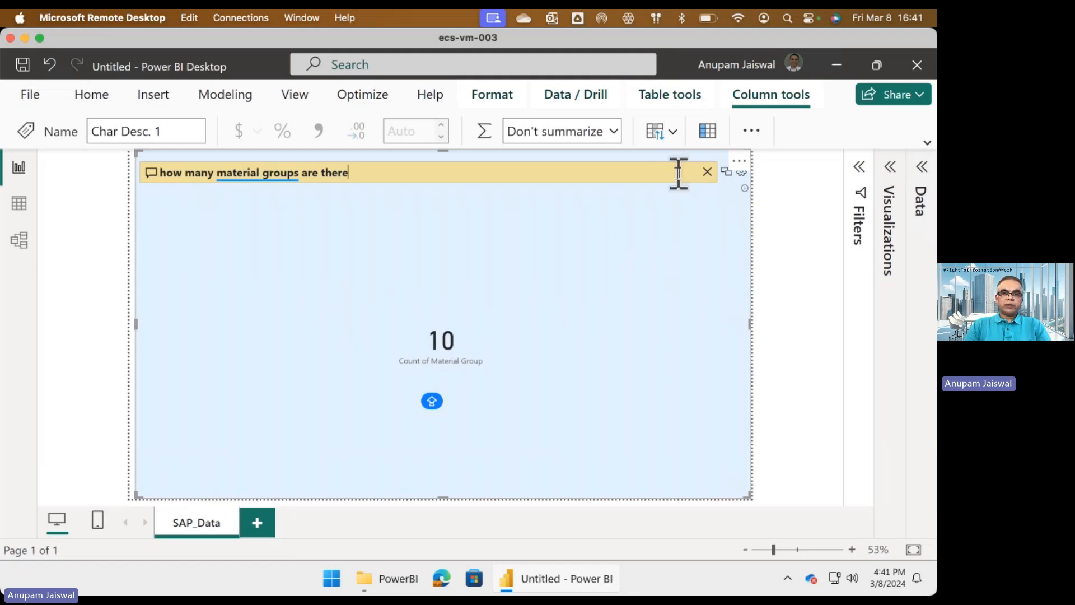
{"action": "left_click", "coordinate": [708, 171]}
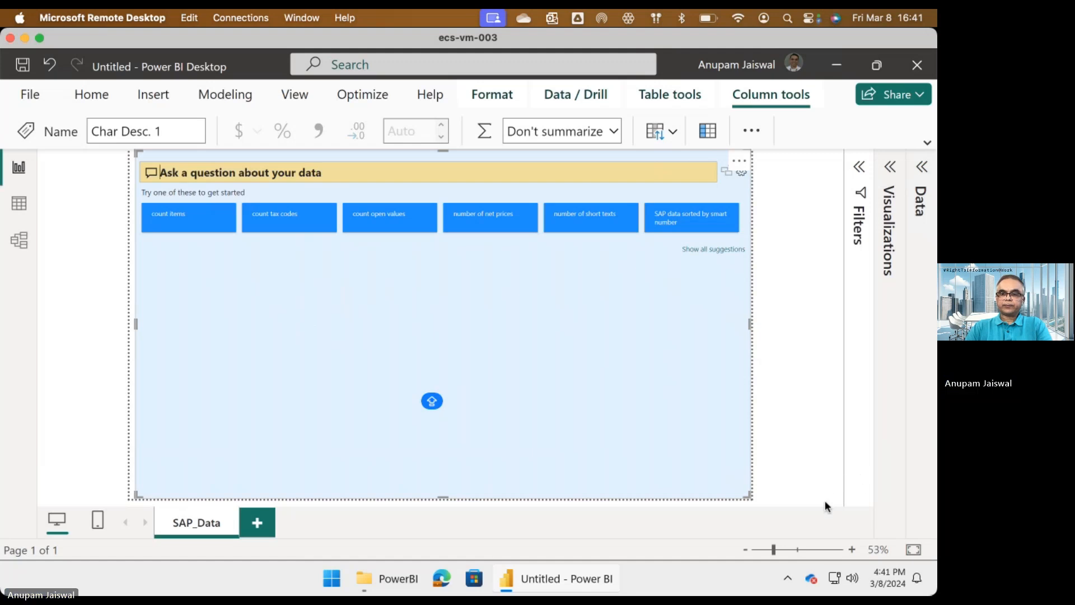
Switch to Microsoft Teams and stop the meeting recording.
{"action": "key", "text": "super+Tab"}
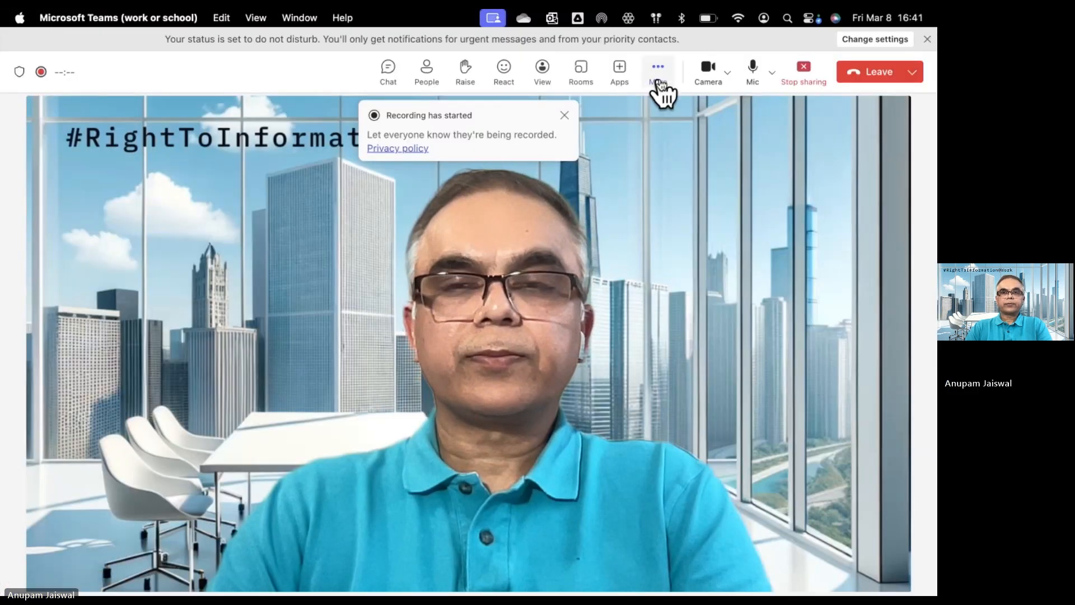
{"action": "left_click", "coordinate": [660, 84]}
{"action": "mouse_move", "coordinate": [745, 112]}
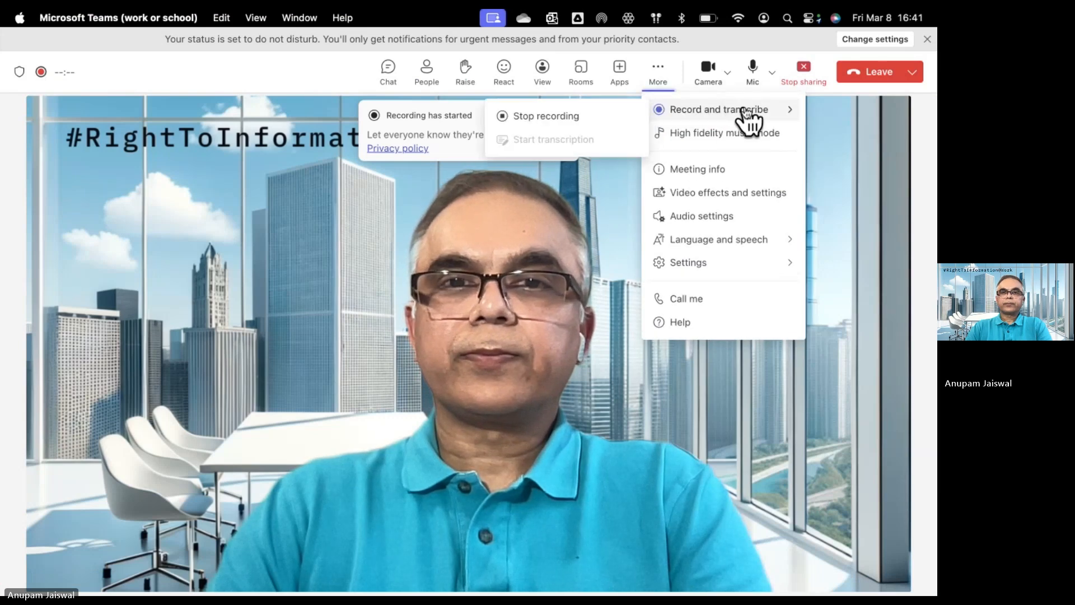
{"action": "left_click", "coordinate": [585, 117]}
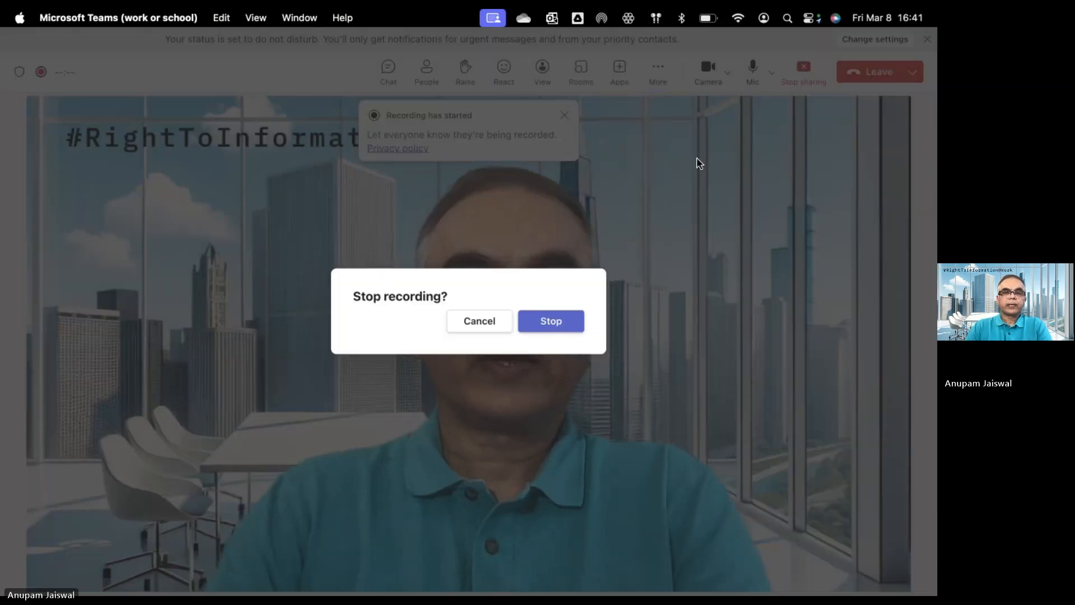